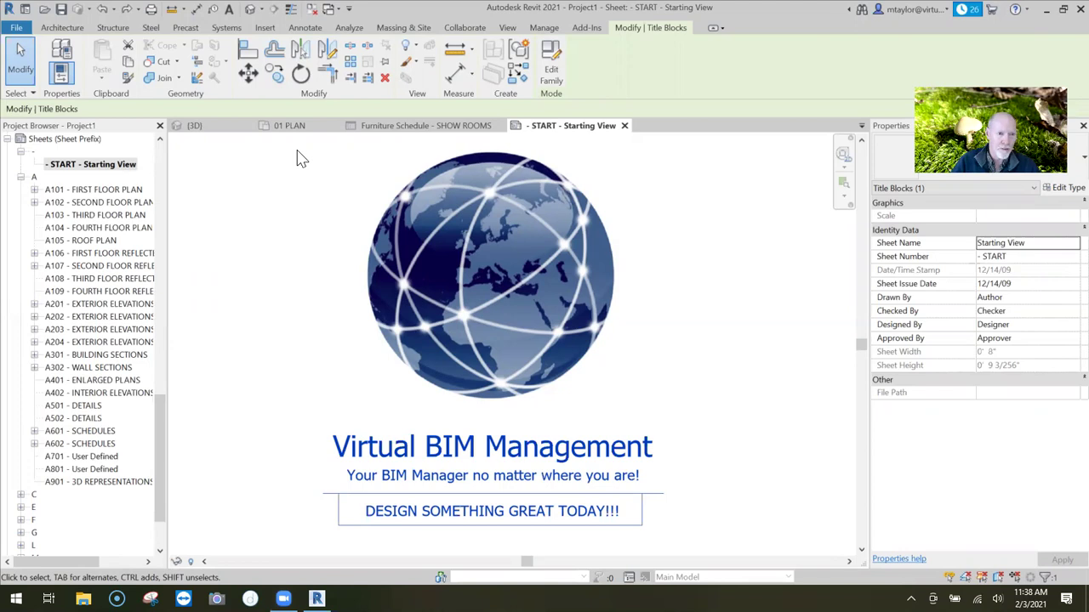
- Switch to the 01 PLAN floor plan, clear the title block selection and pan to show the plan
{"action": "left_click", "coordinate": [289, 126]}
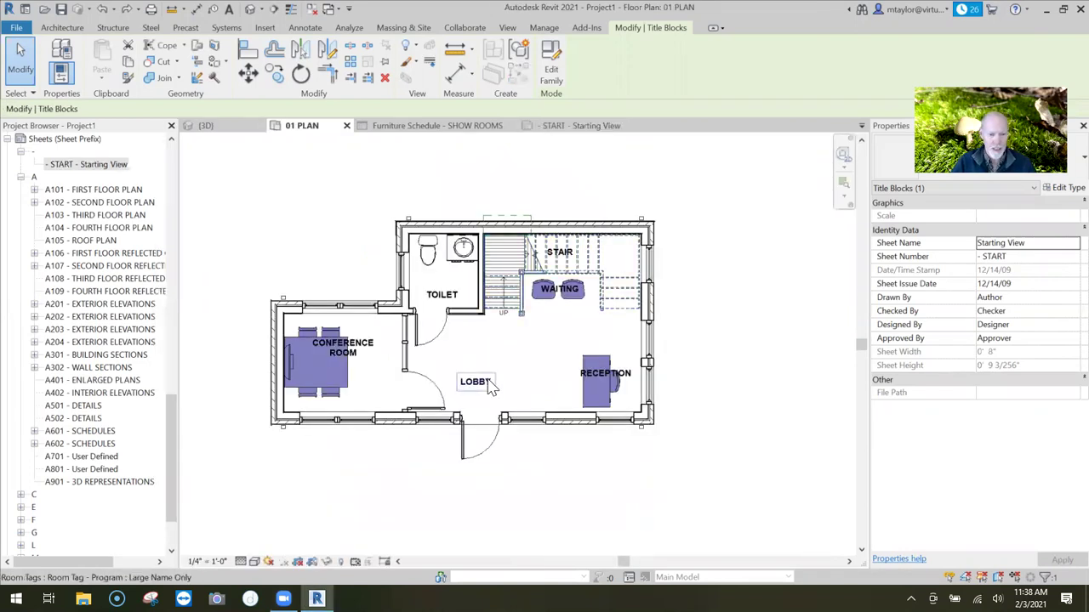
{"action": "scroll", "coordinate": [490, 387], "scroll_direction": "up", "scroll_amount": 1}
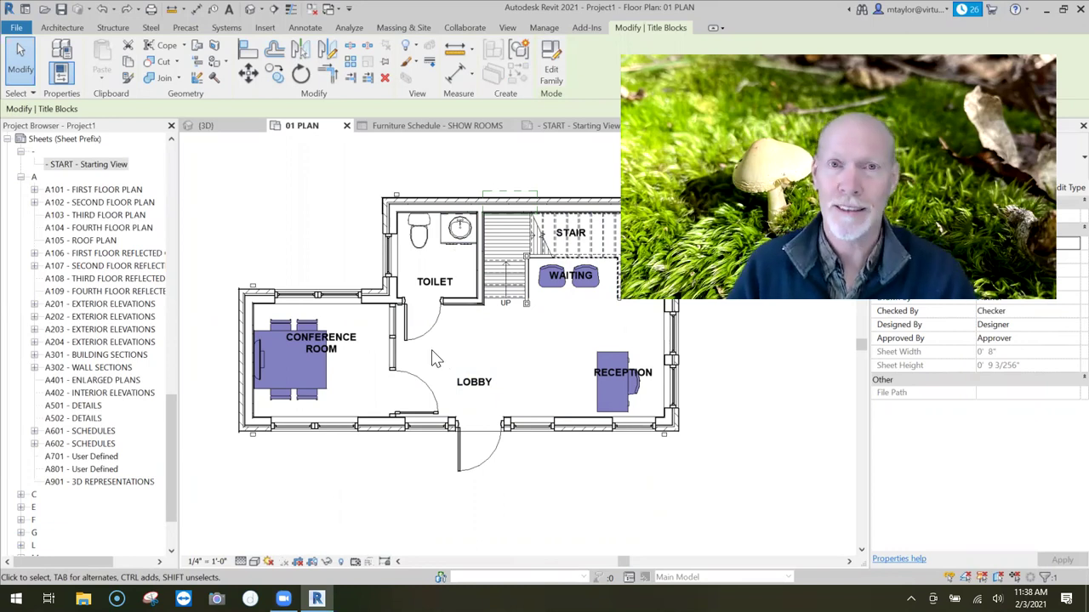
{"action": "left_click", "coordinate": [403, 521]}
{"action": "middle_click_drag", "start_coordinate": [425, 479], "coordinate": [408, 499]}
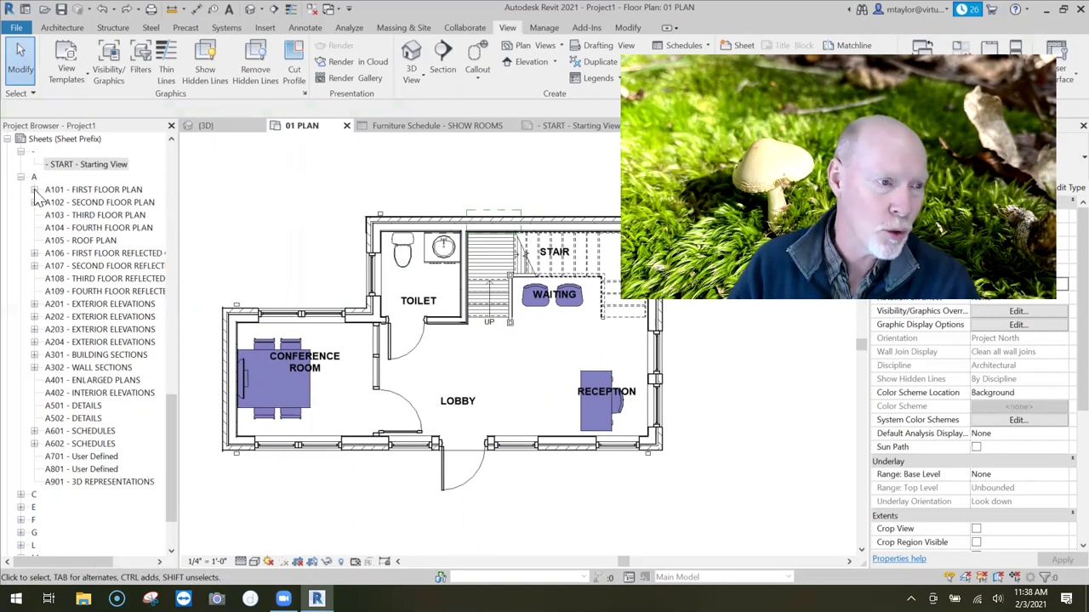
{"action": "scroll", "coordinate": [110, 170], "scroll_direction": "up", "scroll_amount": 10}
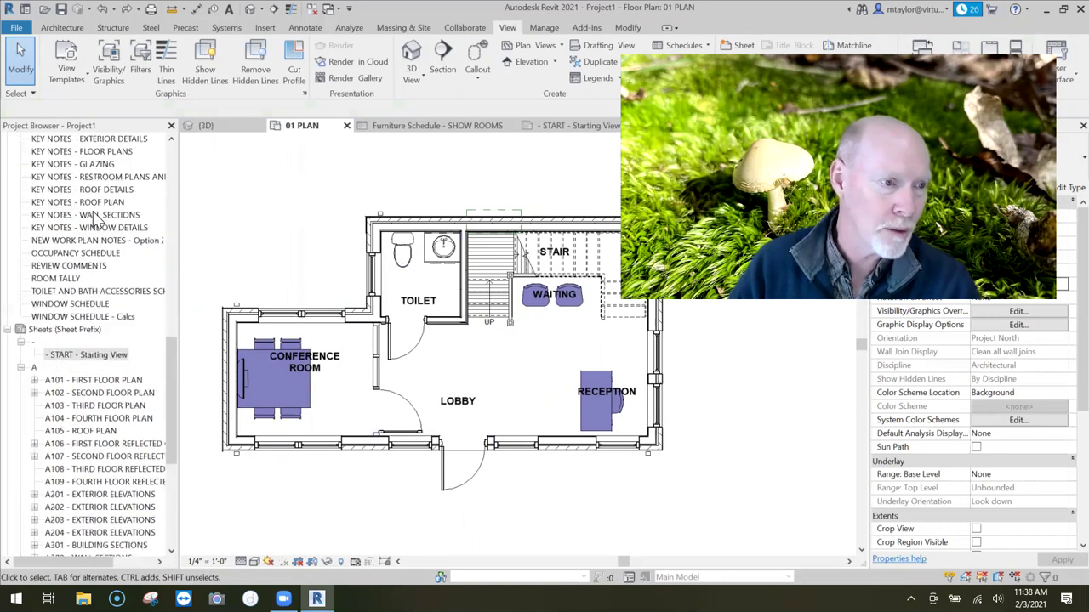
{"action": "scroll", "coordinate": [85, 218], "scroll_direction": "up", "scroll_amount": 5}
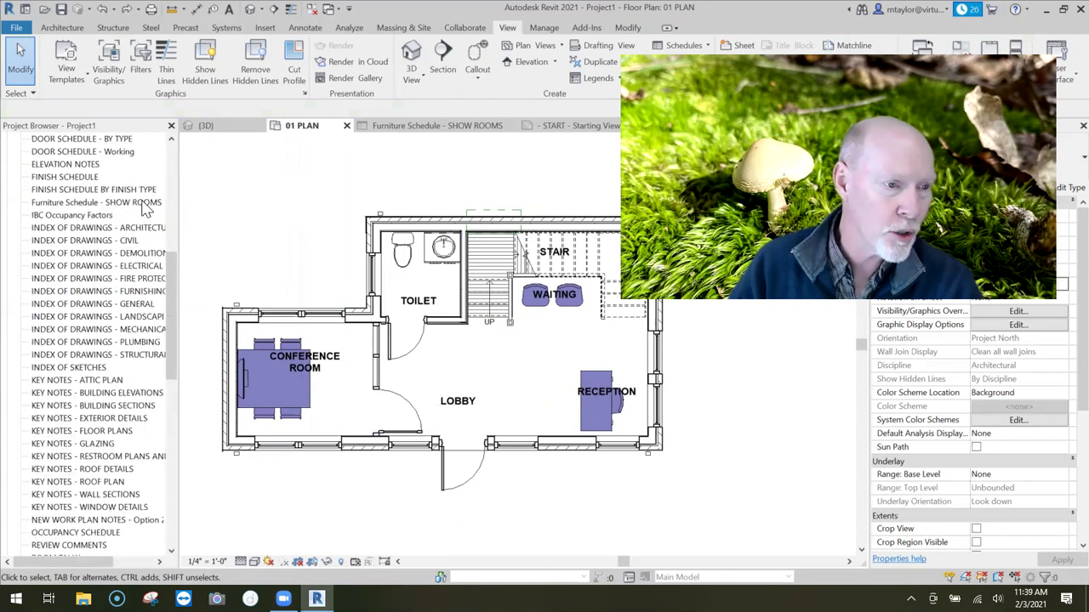
{"action": "double_click", "coordinate": [91, 210]}
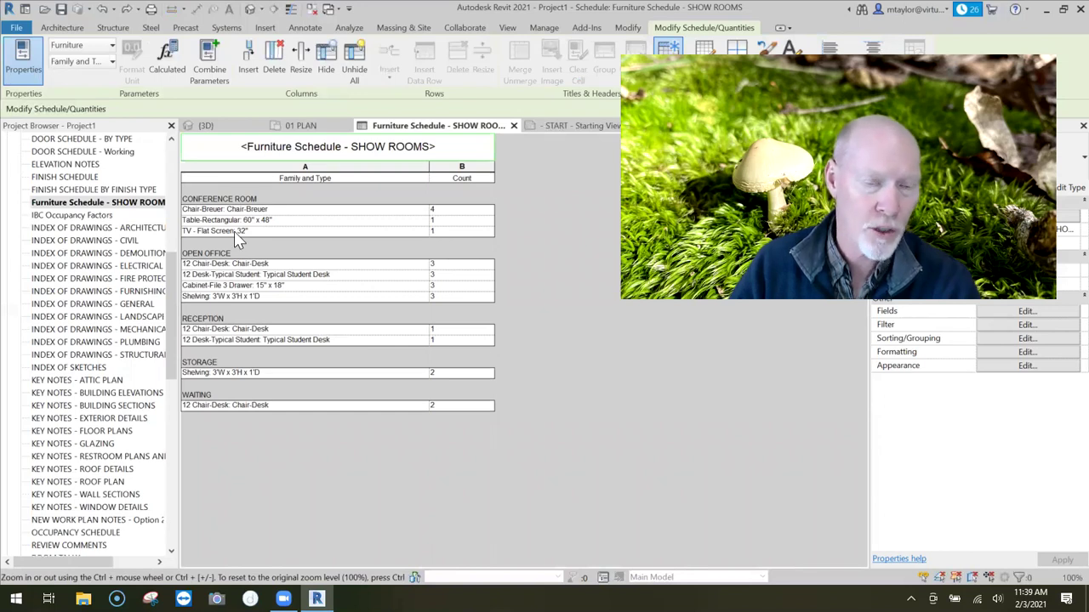
{"action": "left_click", "coordinate": [302, 125]}
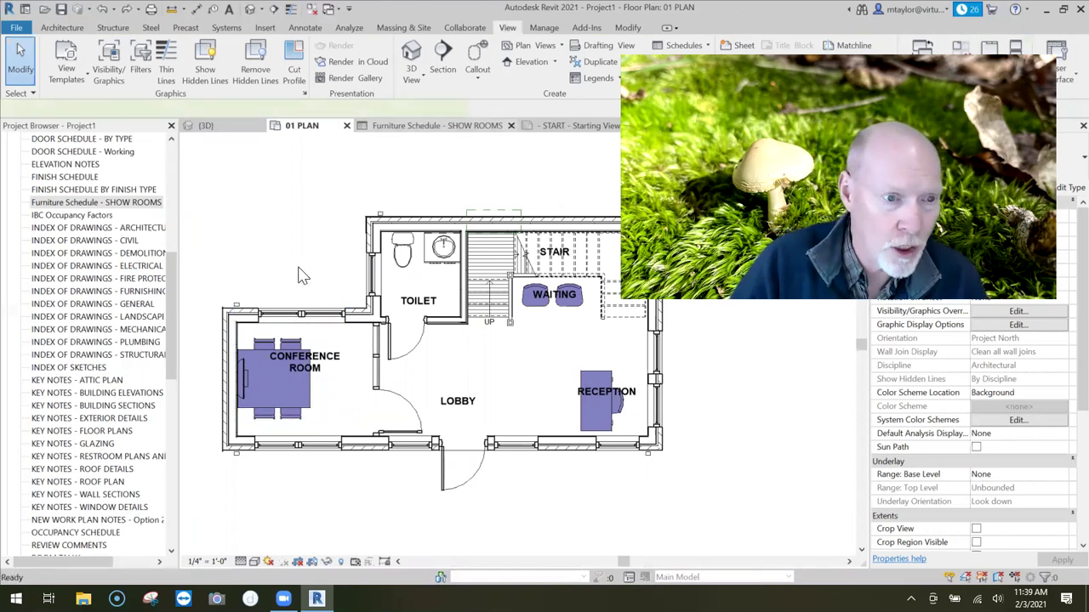
- Review the existing schedule and 01 PLAN, then delete Furniture Schedule - SHOW ROOMS from the Project Browser
{"action": "key", "text": "ctrl+Tab"}
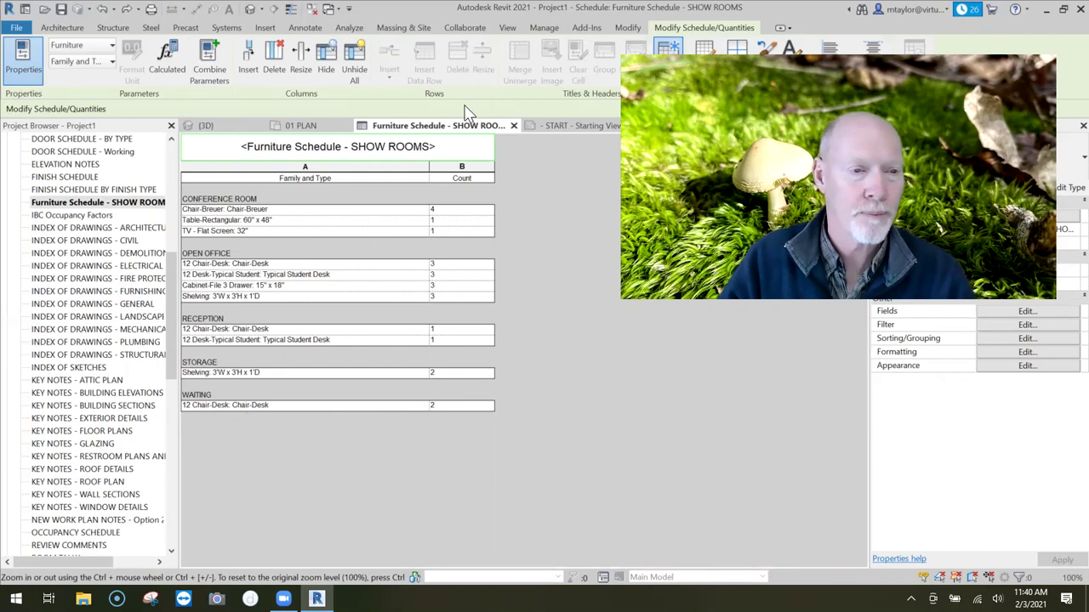
{"action": "key", "text": "ctrl+Tab"}
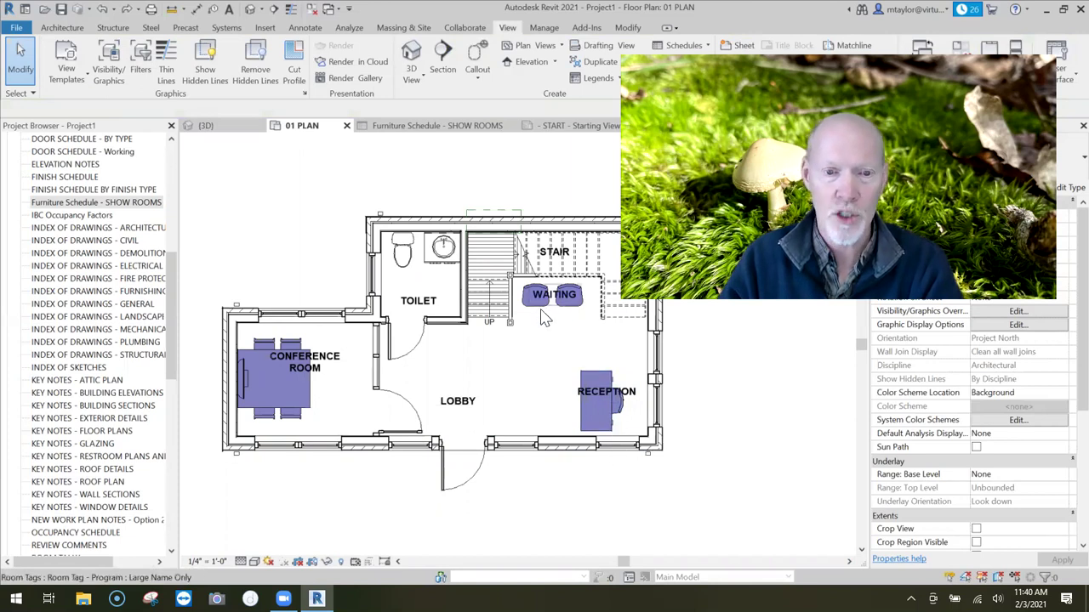
{"action": "left_click", "coordinate": [453, 131]}
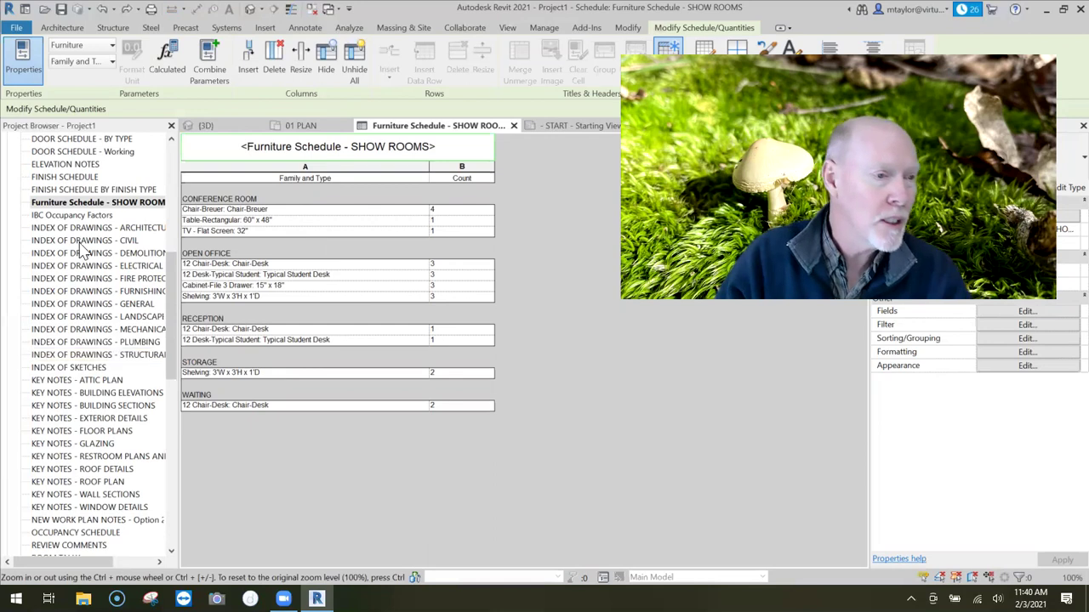
{"action": "left_click", "coordinate": [72, 204]}
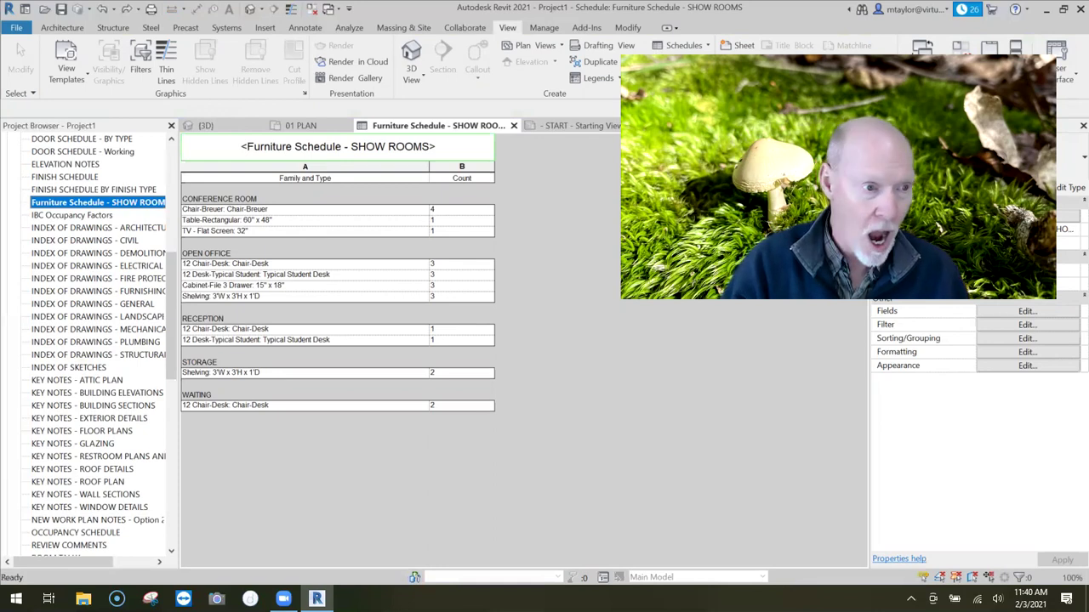
{"action": "key", "text": "Delete"}
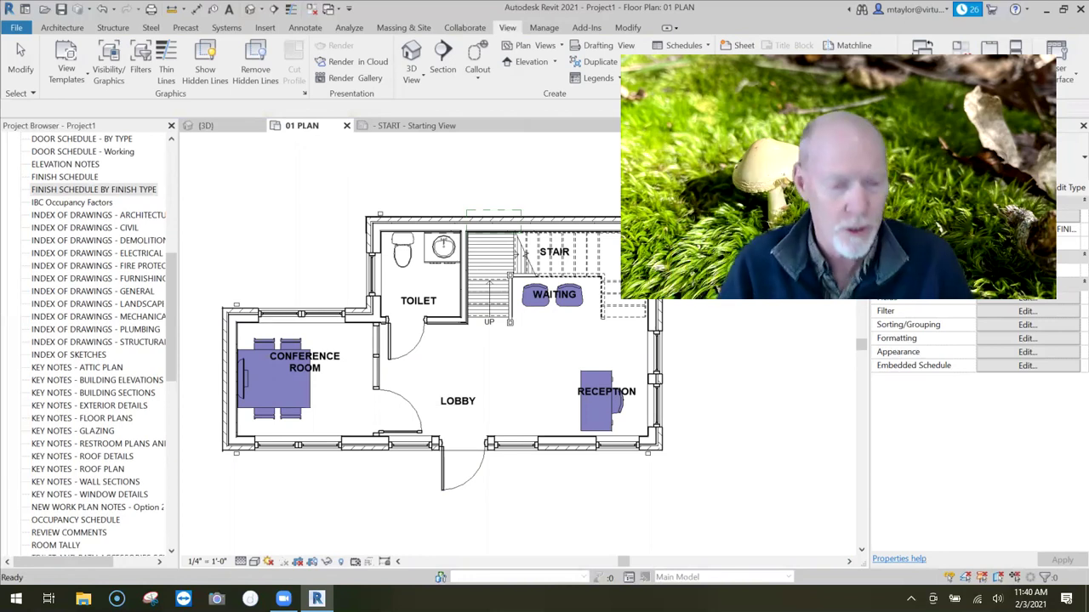
- Narrow the Project Browser and start a new Schedule/Quantities view from the View tab's Schedules menu
{"action": "left_click_drag", "start_coordinate": [178, 217], "coordinate": [148, 217]}
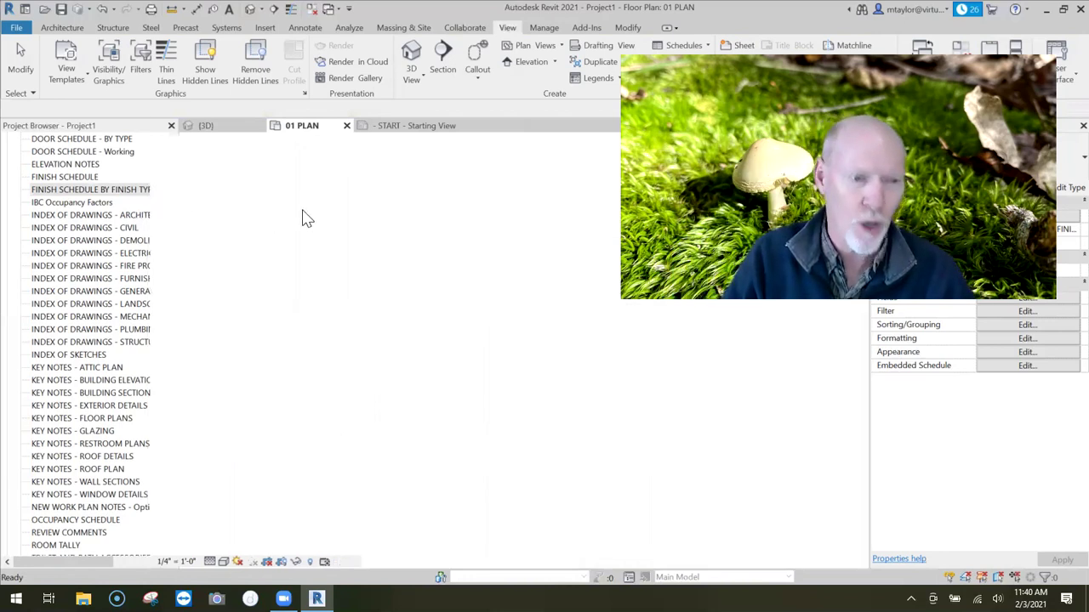
{"action": "left_click", "coordinate": [548, 506]}
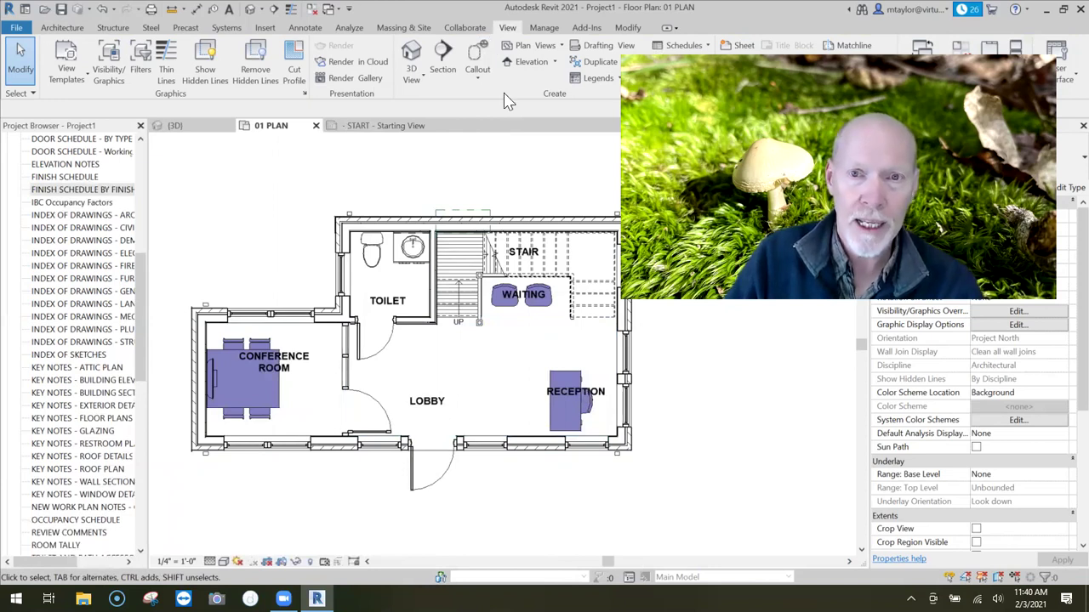
{"action": "left_click", "coordinate": [690, 47]}
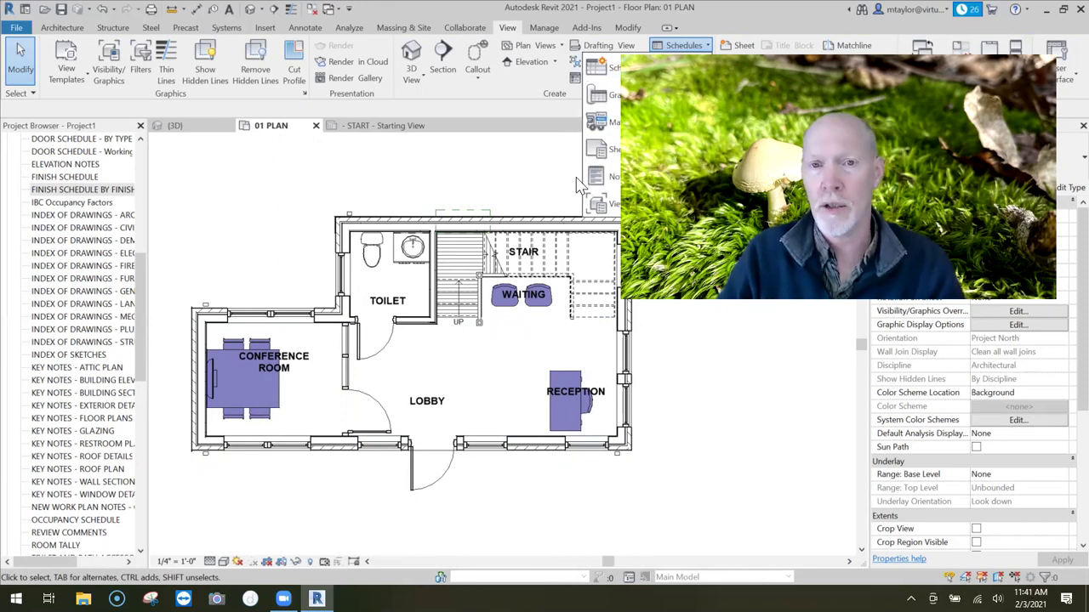
{"action": "left_click", "coordinate": [606, 68]}
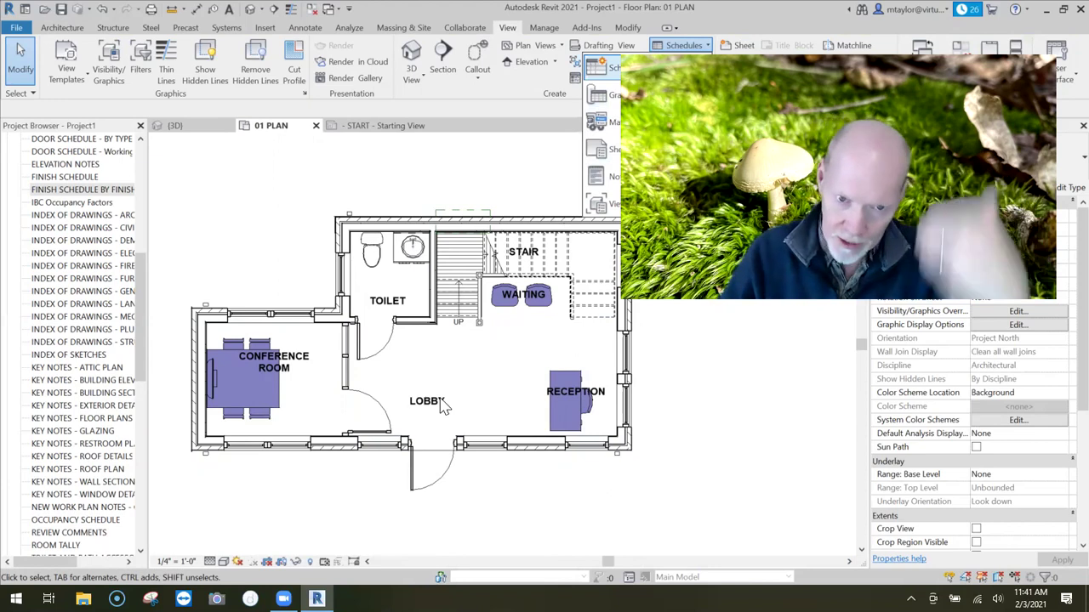
{"action": "left_click_drag", "start_coordinate": [587, 198], "coordinate": [405, 189]}
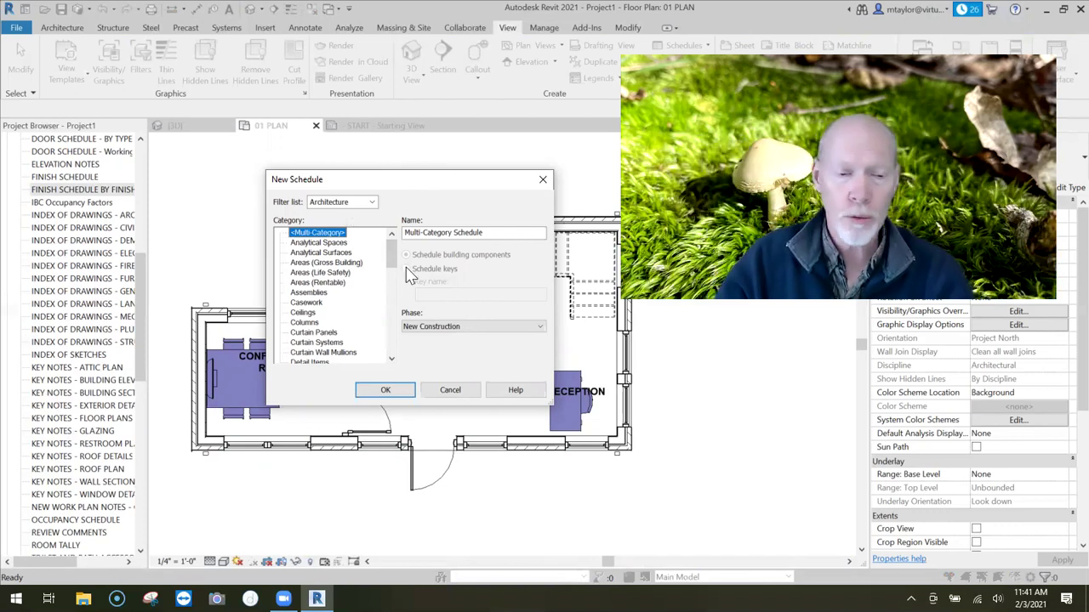
- Create a Furniture category schedule named 'Furniture Schedule - ROOM THEY ARE IN'
{"action": "left_click_drag", "start_coordinate": [390, 249], "coordinate": [392, 277]}
{"action": "left_click", "coordinate": [304, 312]}
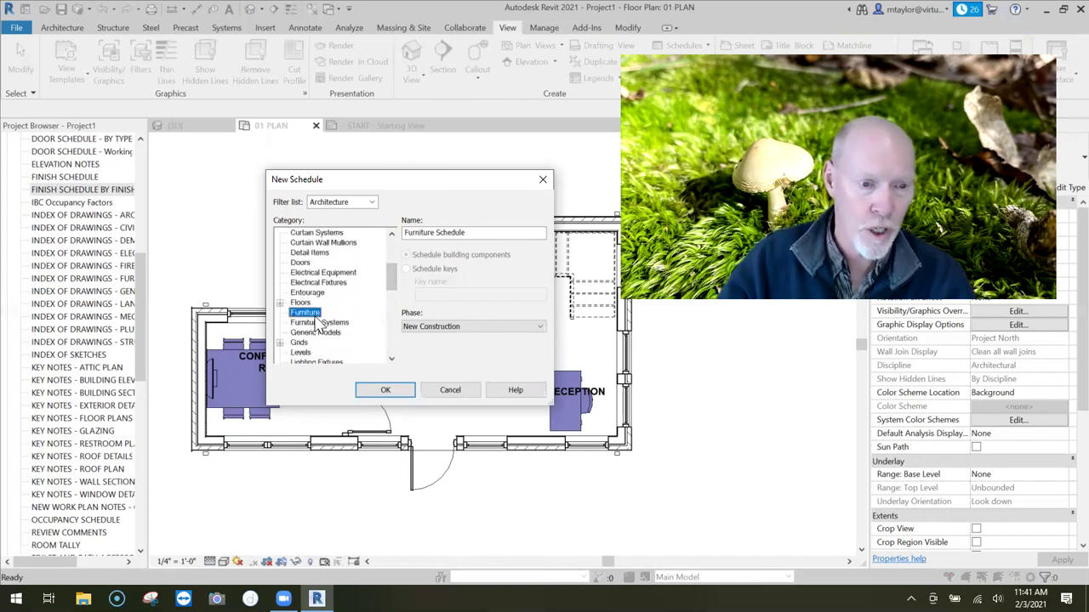
{"action": "left_click", "coordinate": [482, 232]}
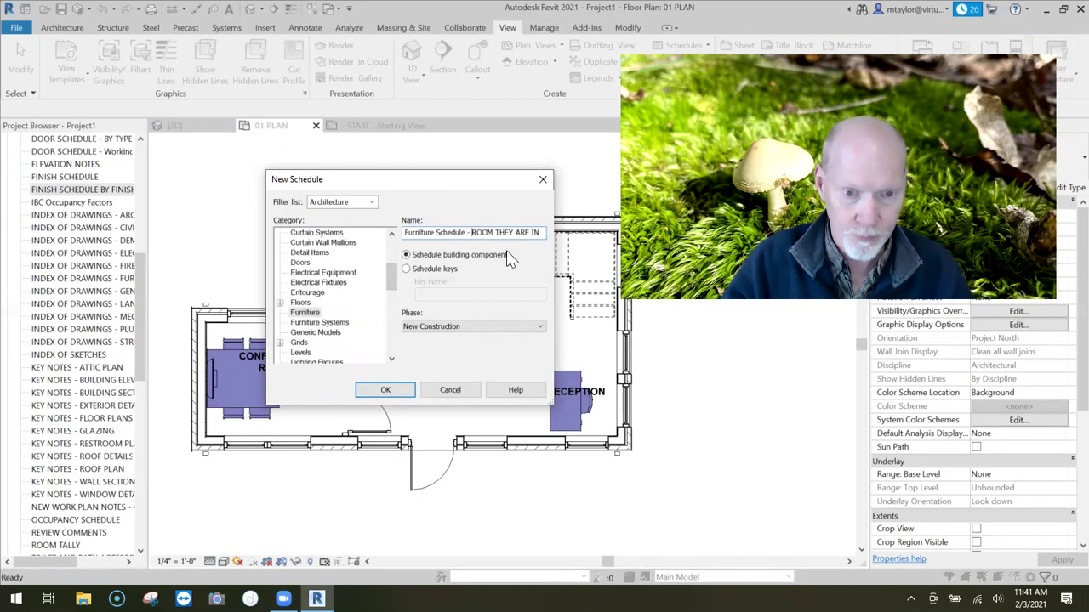
{"action": "left_click", "coordinate": [385, 390]}
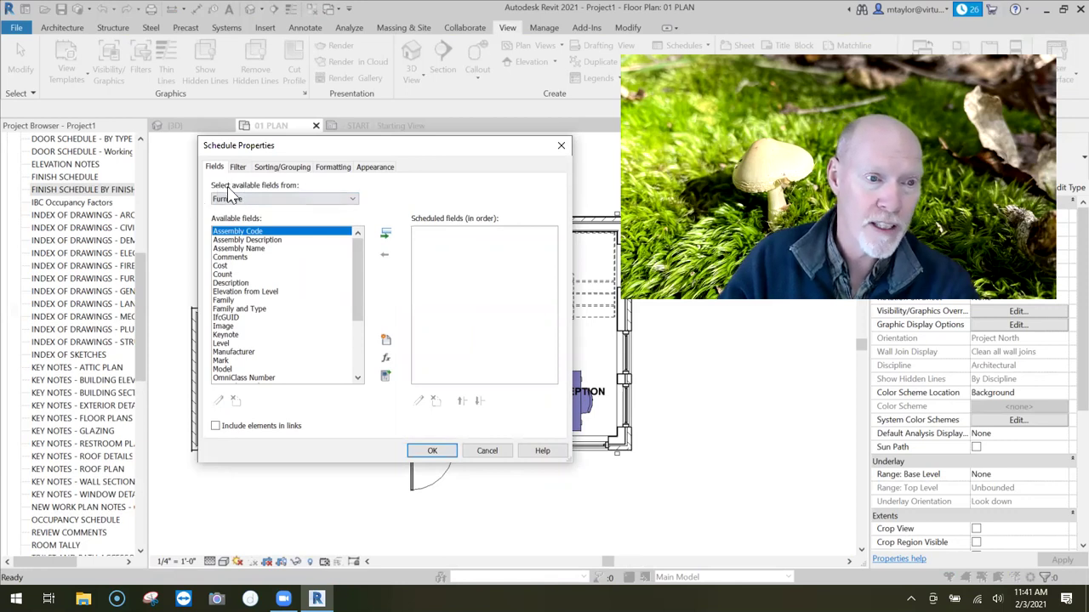
- Add the Family and Type and Count fields to the schedule
{"action": "left_click", "coordinate": [239, 310]}
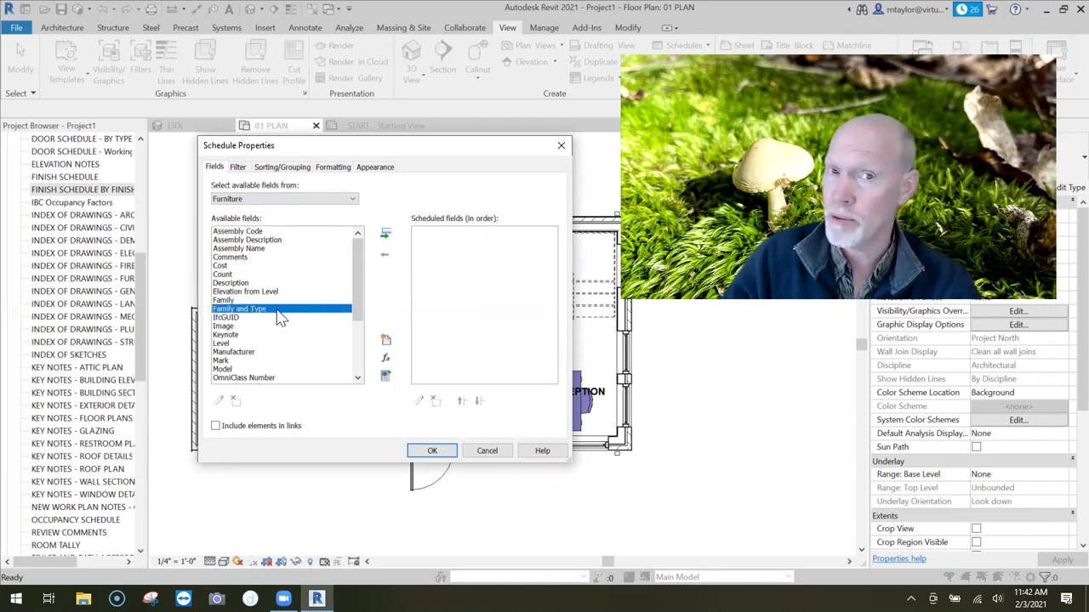
{"action": "left_click", "coordinate": [385, 236]}
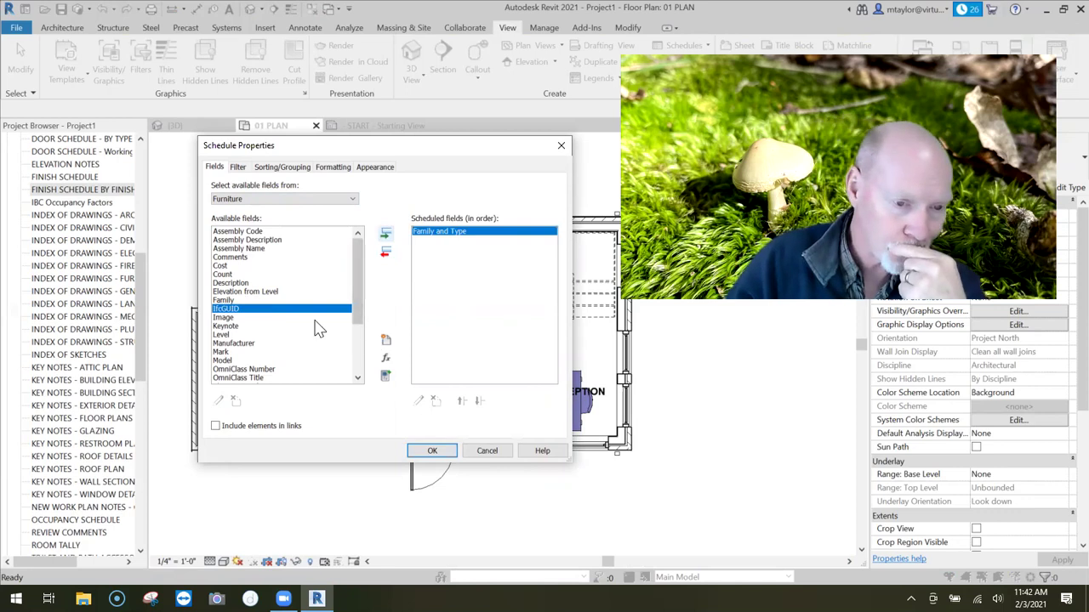
{"action": "left_click", "coordinate": [226, 274]}
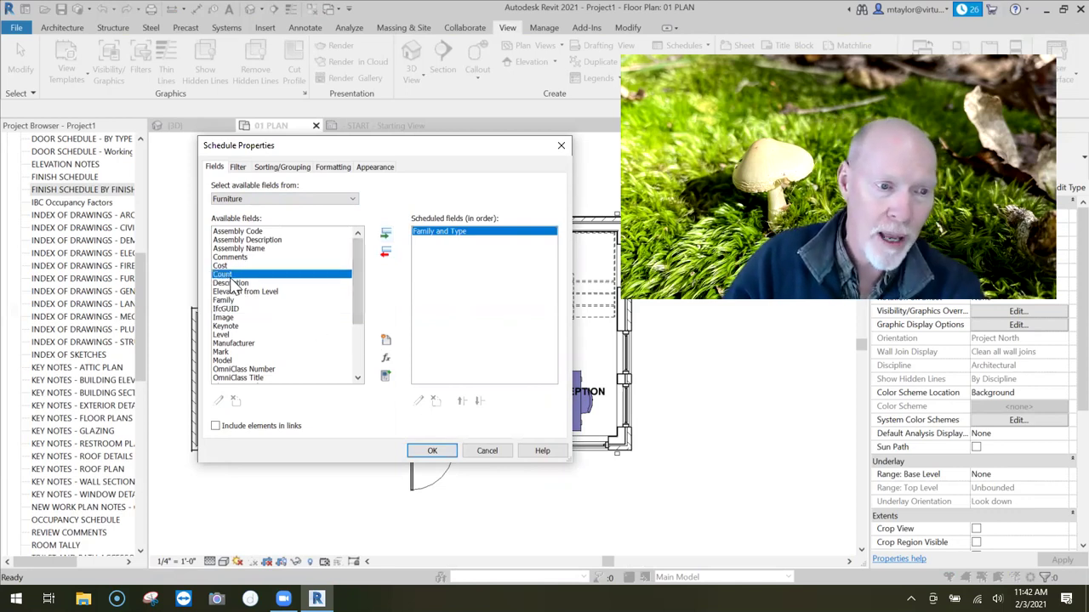
{"action": "left_click", "coordinate": [386, 234]}
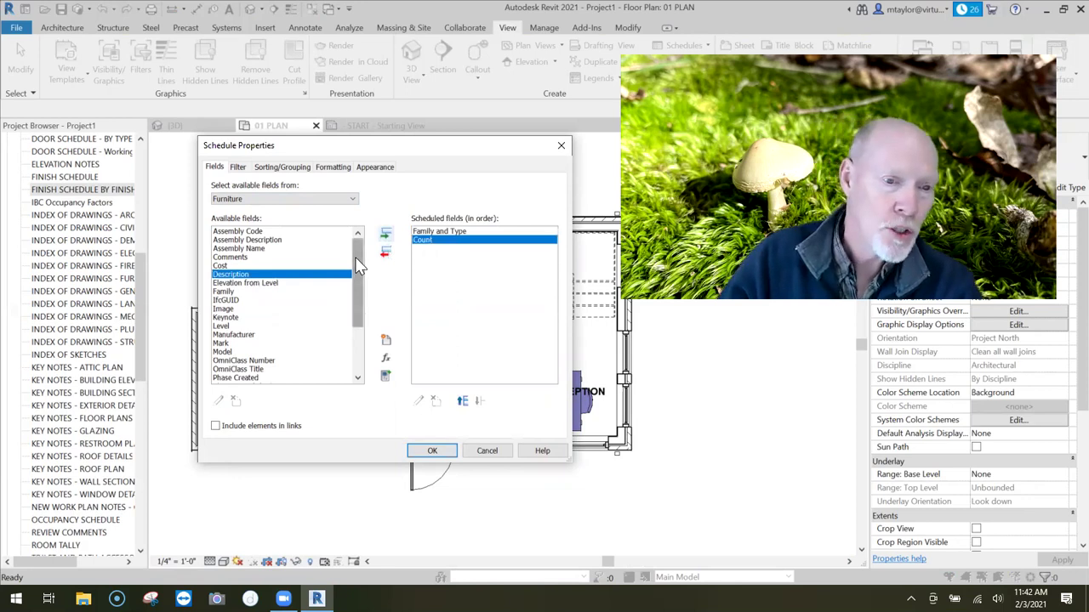
{"action": "left_click_drag", "start_coordinate": [360, 275], "coordinate": [358, 245]}
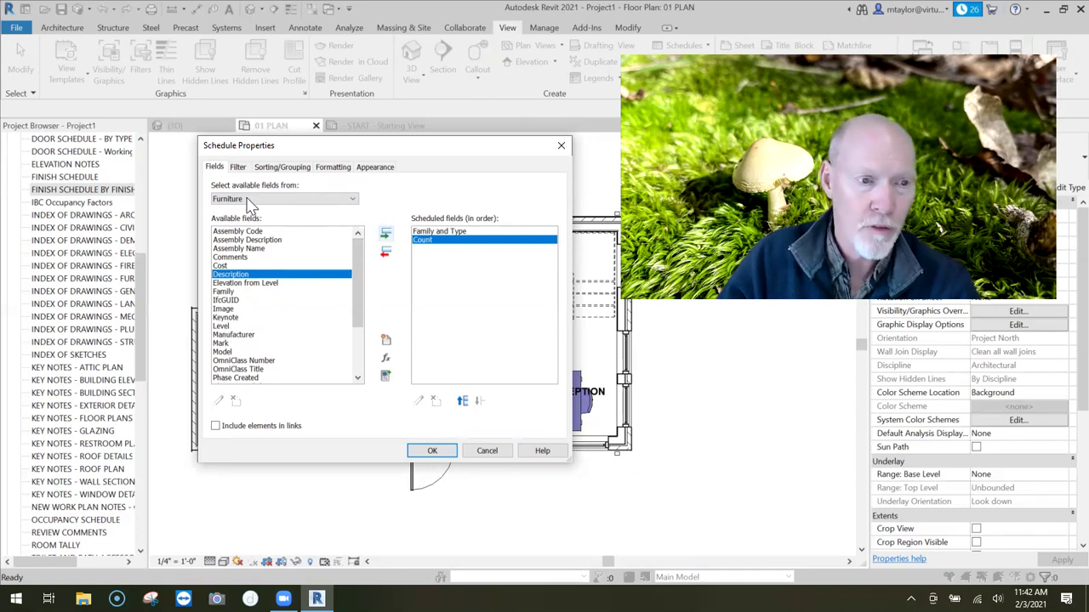
- Add Room: Name from the Room fields, move it to the top, and confirm the fields
{"action": "left_click", "coordinate": [308, 203]}
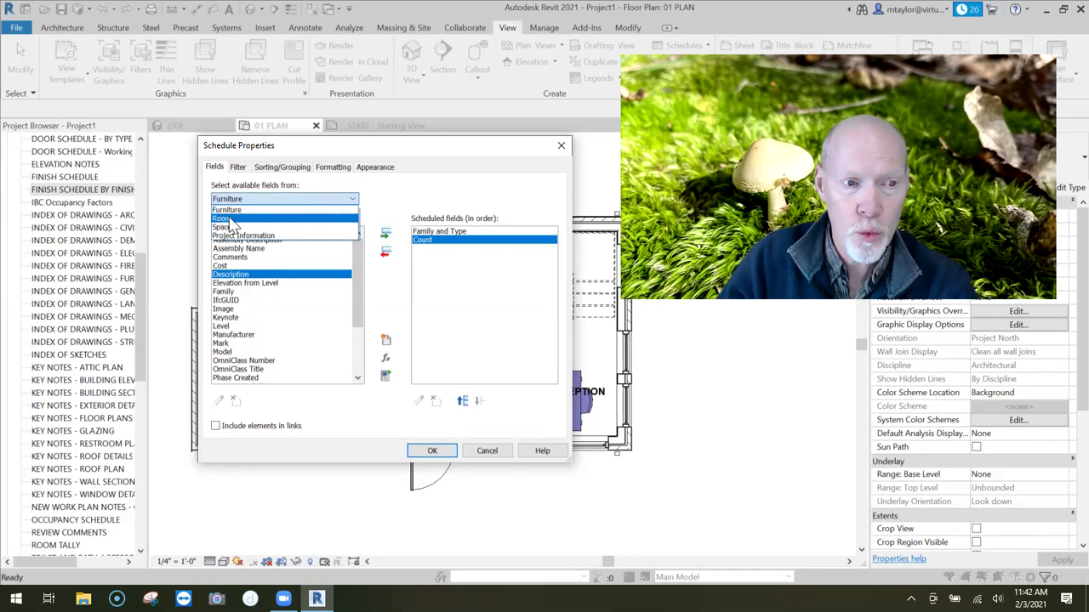
{"action": "left_click", "coordinate": [228, 220]}
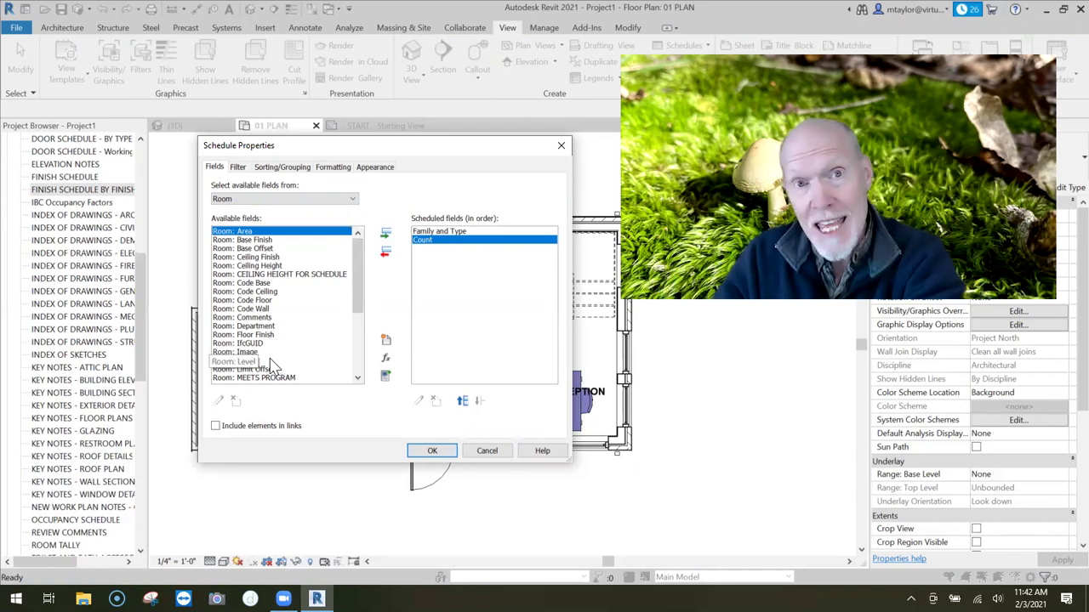
{"action": "scroll", "coordinate": [277, 340], "scroll_direction": "down", "scroll_amount": 2}
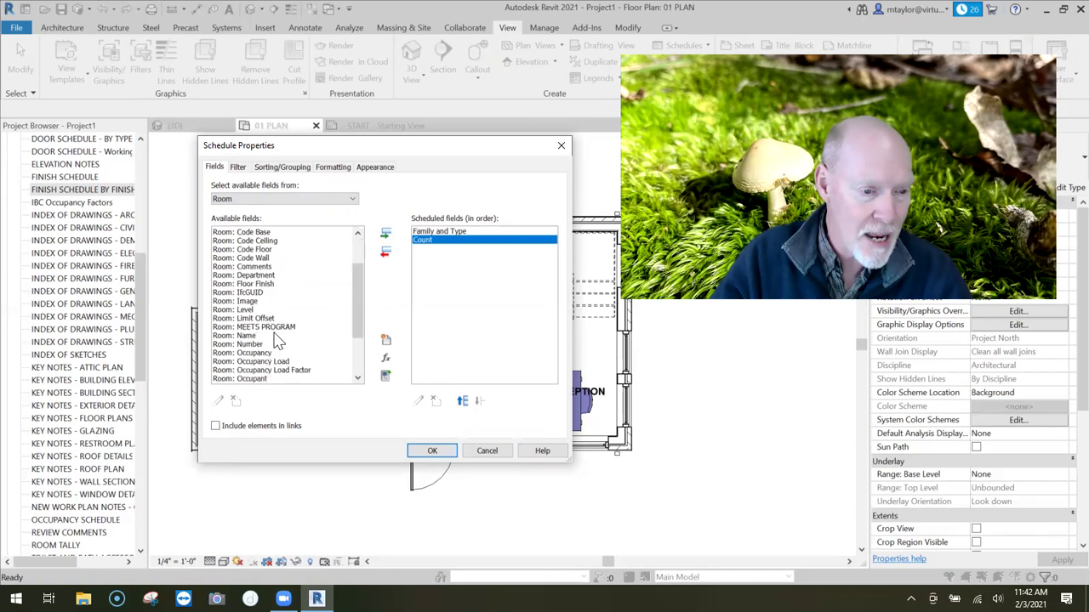
{"action": "scroll", "coordinate": [276, 340], "scroll_direction": "down", "scroll_amount": 2}
{"action": "left_click", "coordinate": [270, 284]}
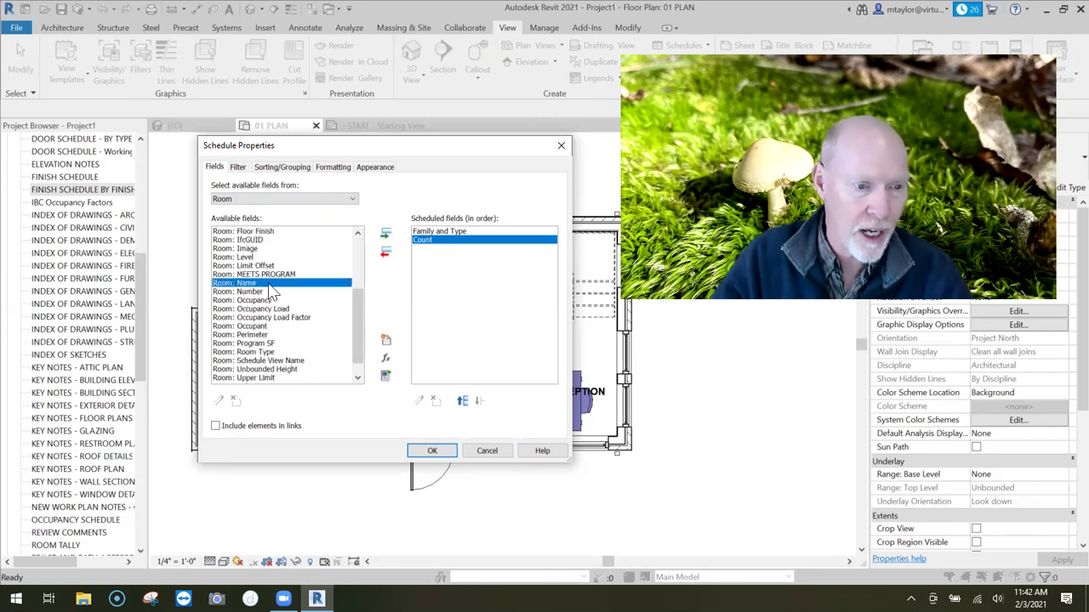
{"action": "left_click", "coordinate": [386, 234]}
{"action": "left_click", "coordinate": [463, 402]}
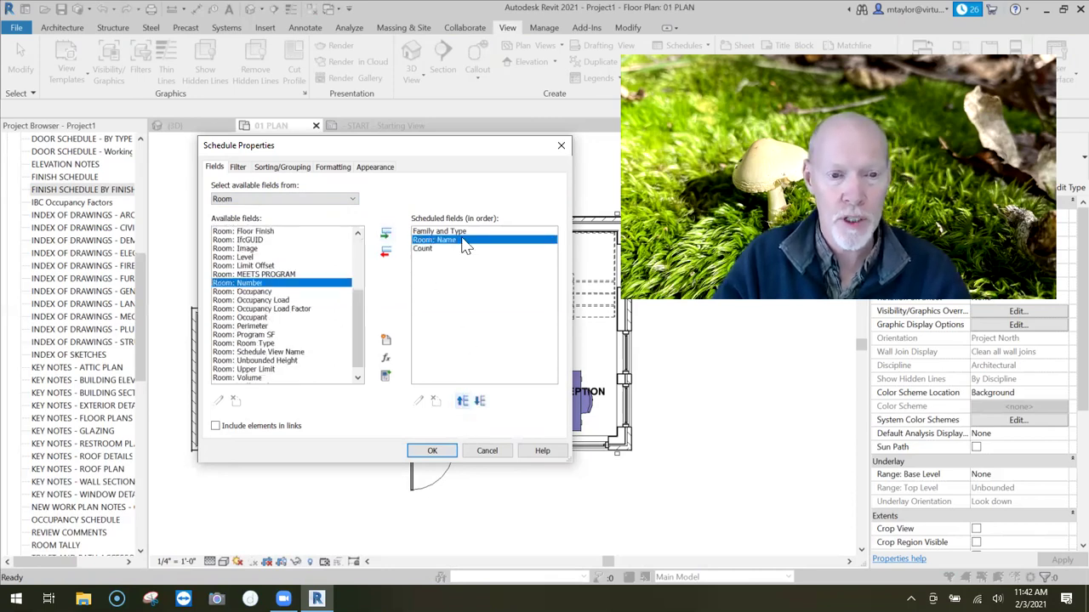
{"action": "left_click", "coordinate": [463, 403]}
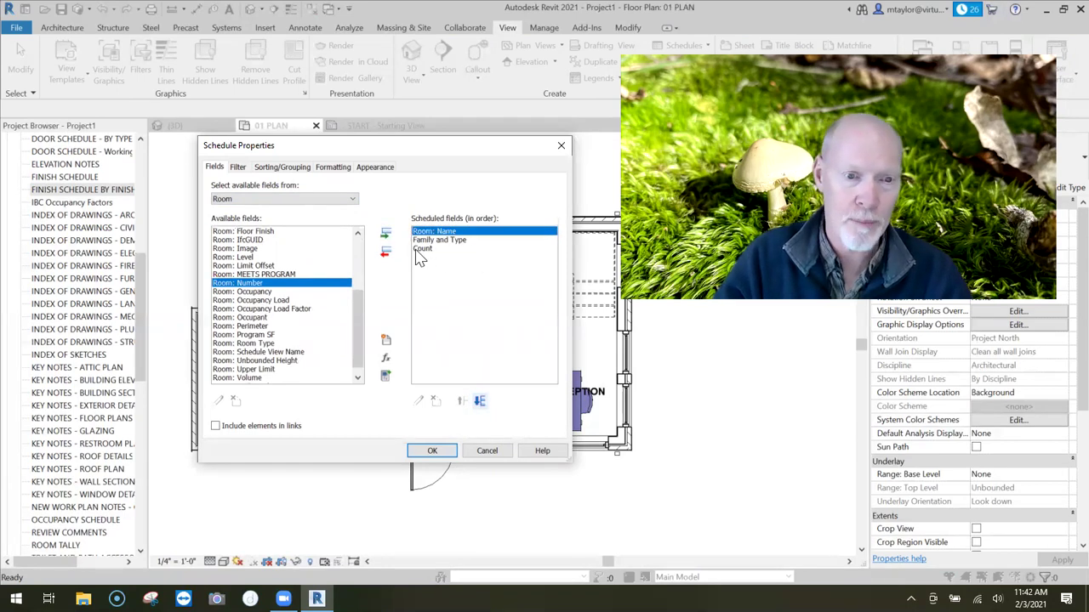
{"action": "left_click", "coordinate": [435, 455]}
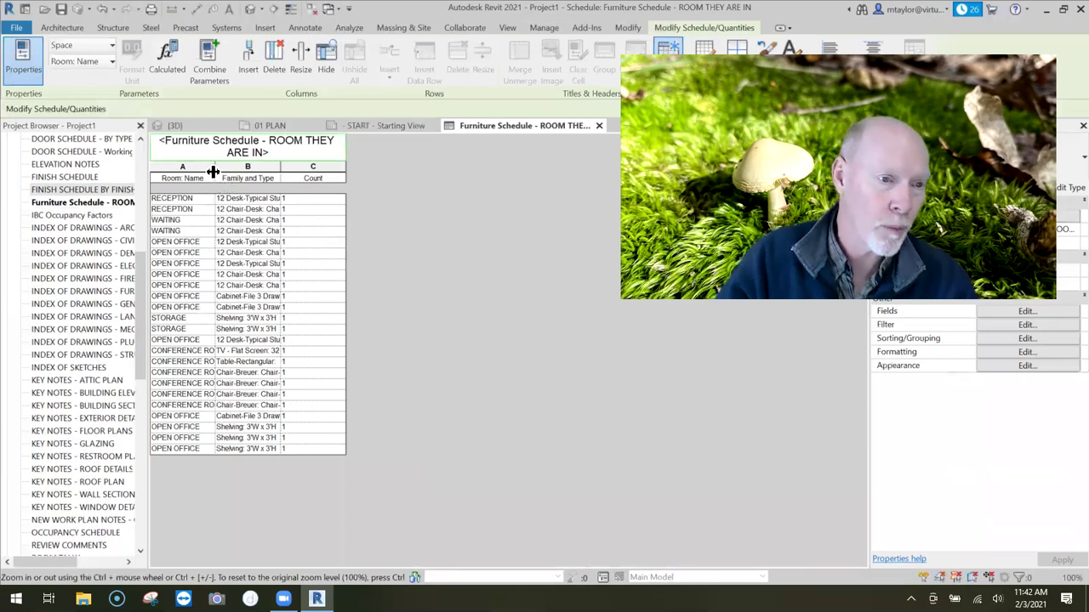
- Widen the Room: Name and Family and Type columns so full names fit
{"action": "left_click_drag", "start_coordinate": [213, 172], "coordinate": [252, 174]}
{"action": "left_click_drag", "start_coordinate": [317, 168], "coordinate": [425, 176]}
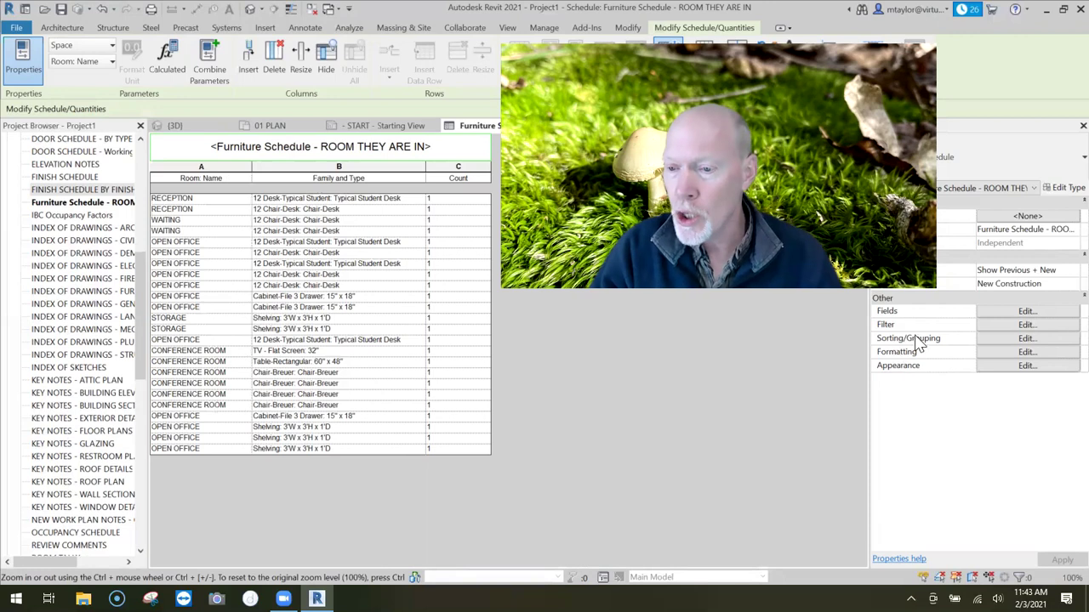
- Set Sorting/Grouping to sort by Room: Name ascending with a blank line between groups
{"action": "left_click", "coordinate": [1028, 338]}
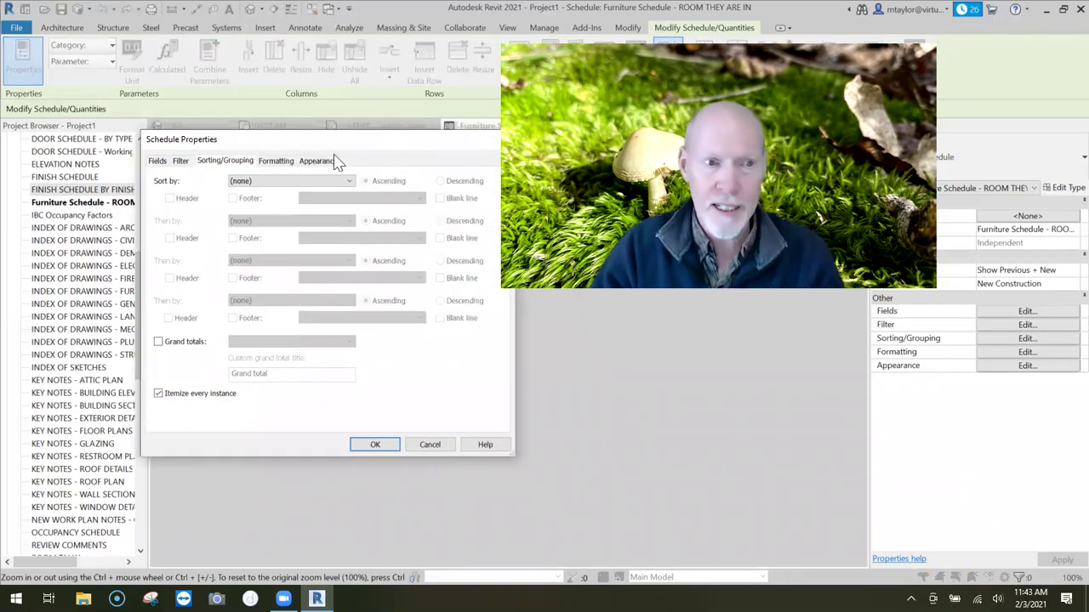
{"action": "left_click", "coordinate": [269, 182]}
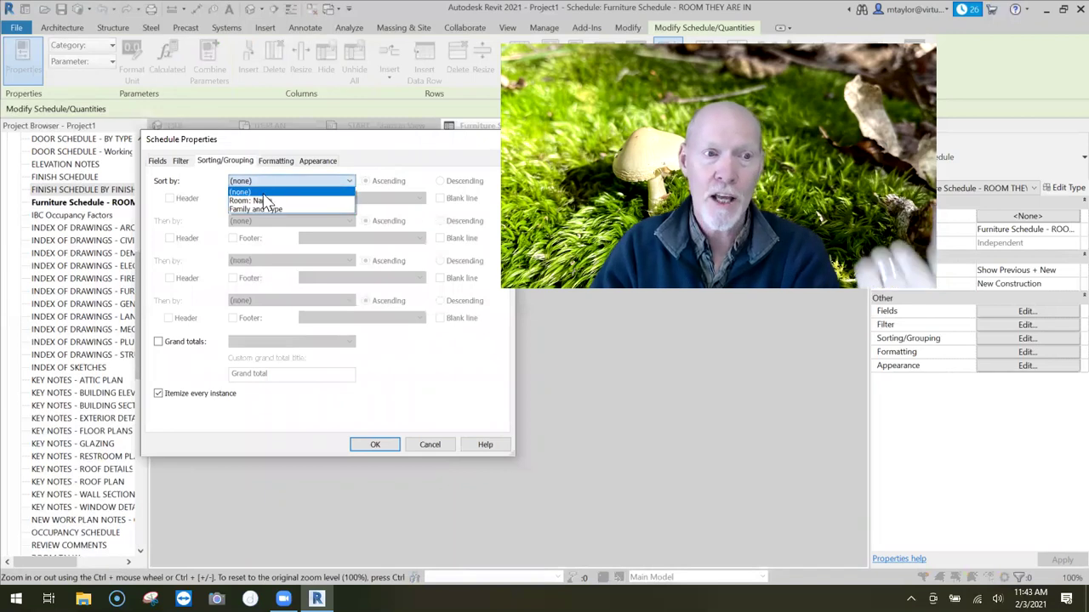
{"action": "left_click", "coordinate": [251, 201]}
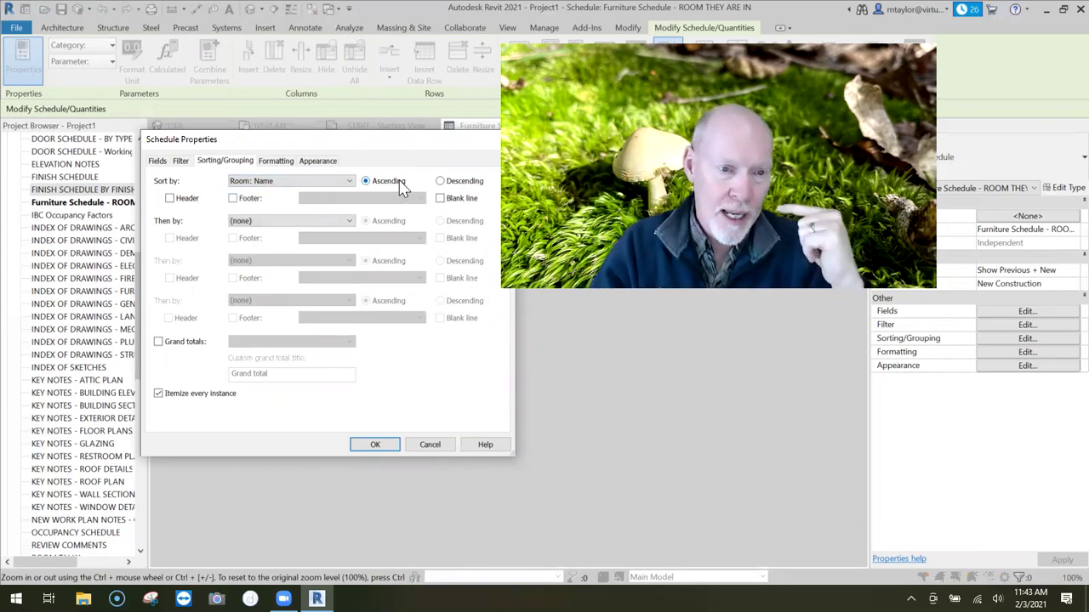
{"action": "left_click", "coordinate": [440, 198]}
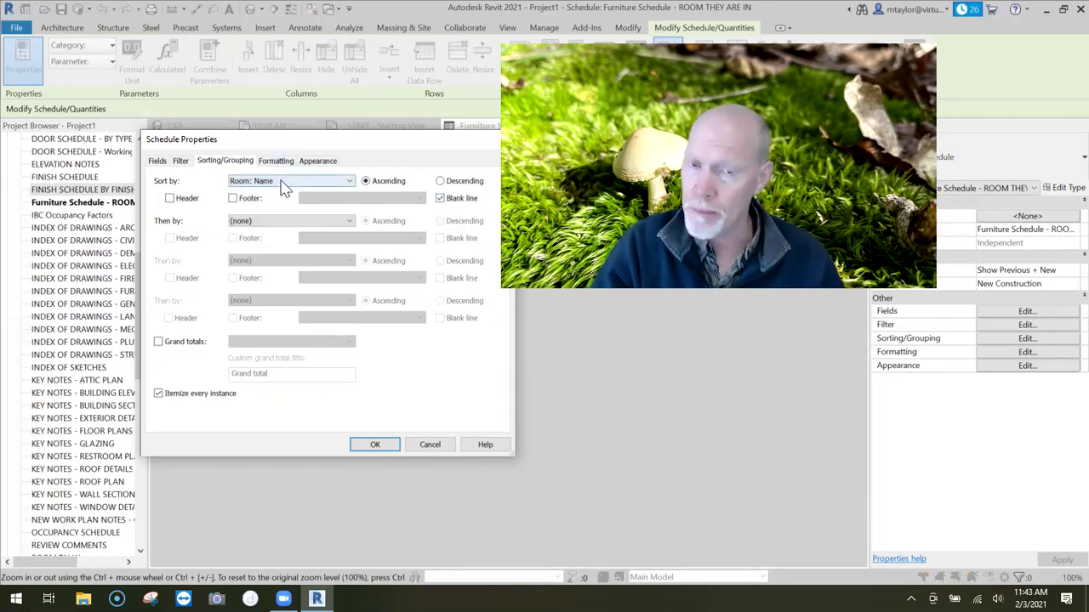
{"action": "left_click", "coordinate": [381, 448]}
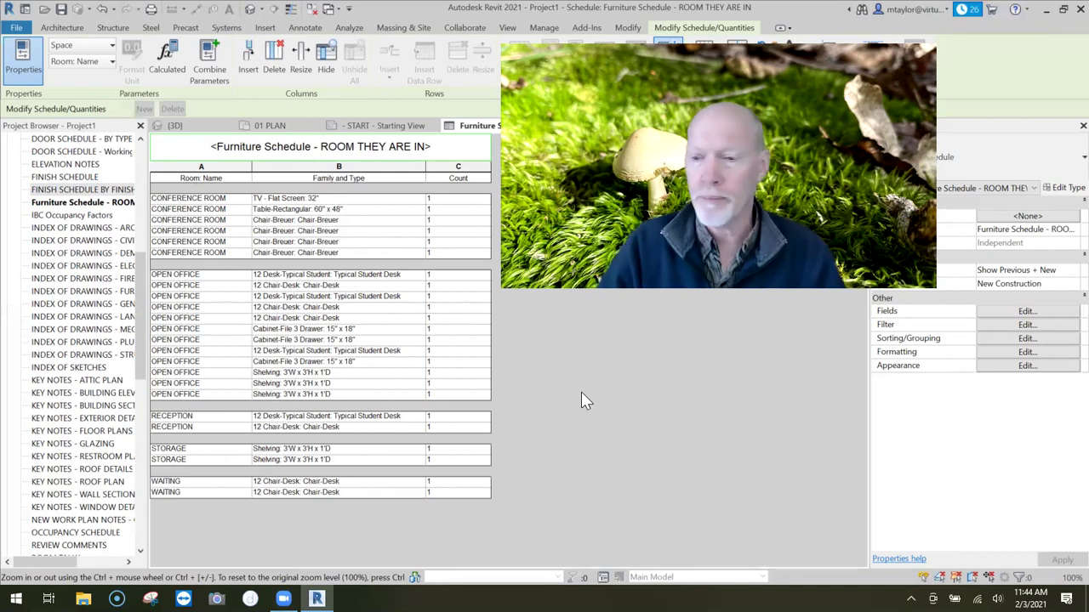
- Turn on the Header option for the Room: Name sort so each group shows its room name
{"action": "left_click", "coordinate": [1014, 337]}
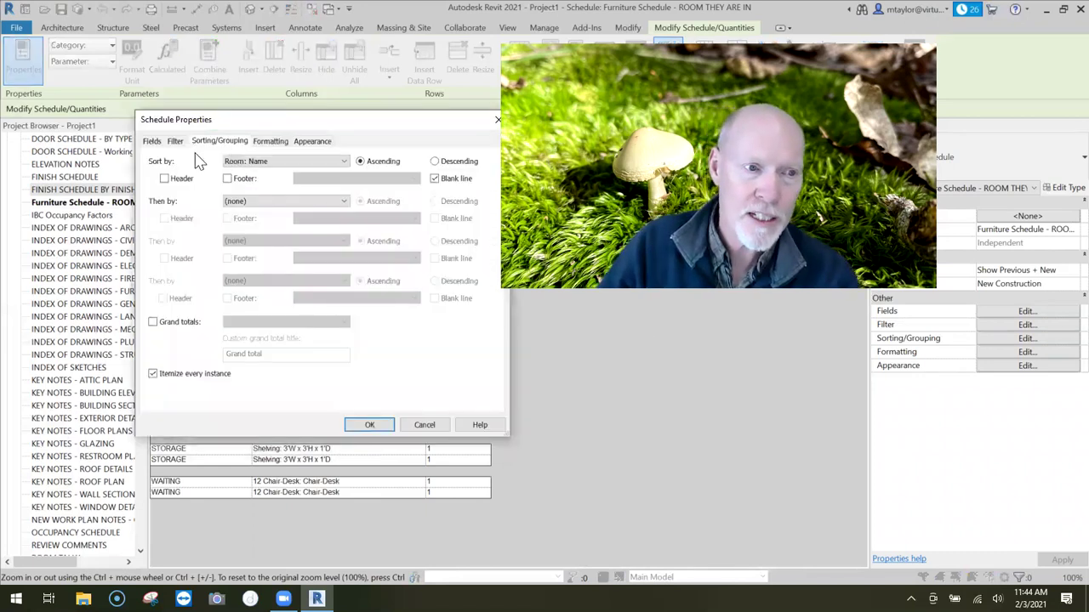
{"action": "left_click", "coordinate": [170, 178]}
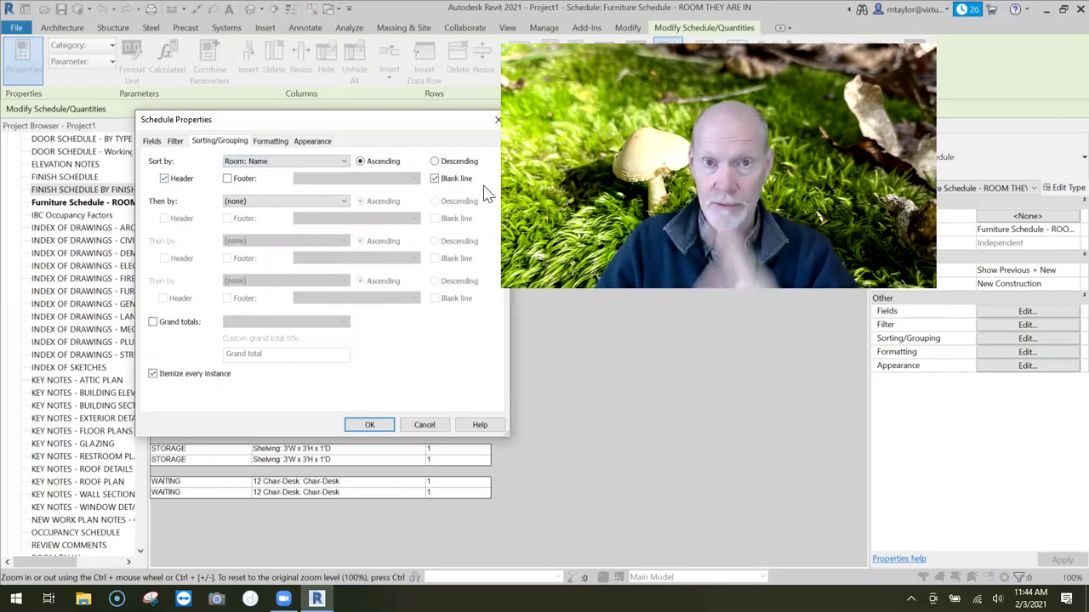
{"action": "left_click", "coordinate": [375, 423]}
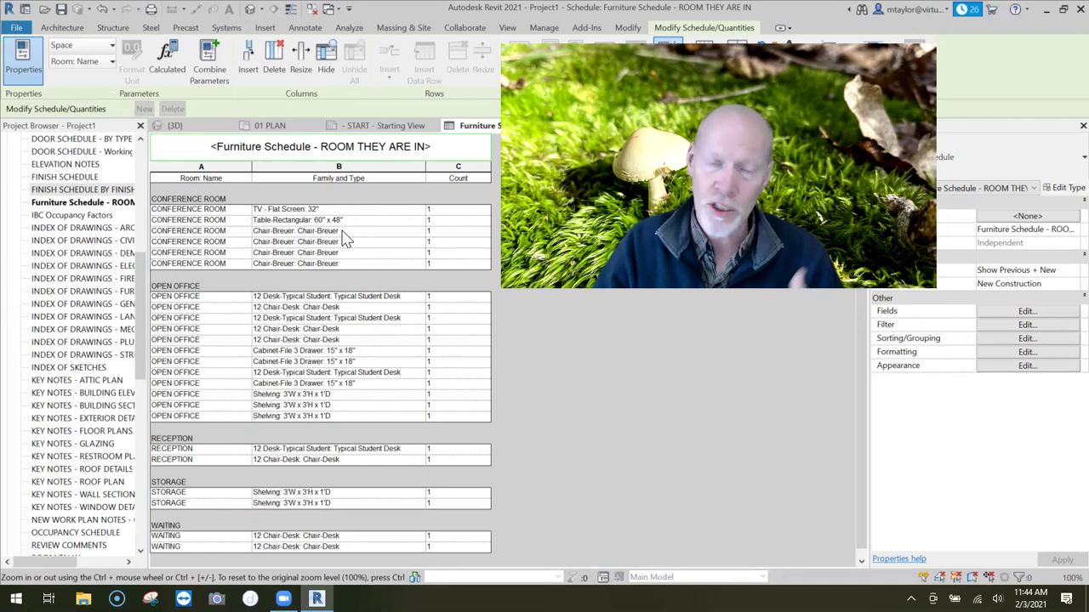
- Hide the Room: Name column, leaving Family and Type and Count visible
{"action": "right_click", "coordinate": [202, 173]}
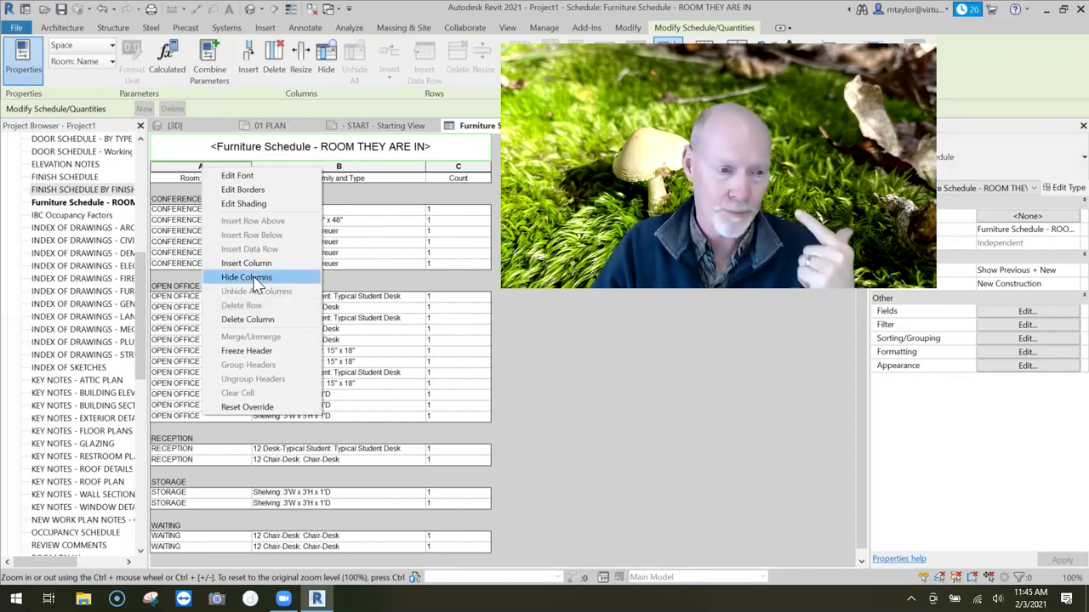
{"action": "left_click", "coordinate": [257, 278]}
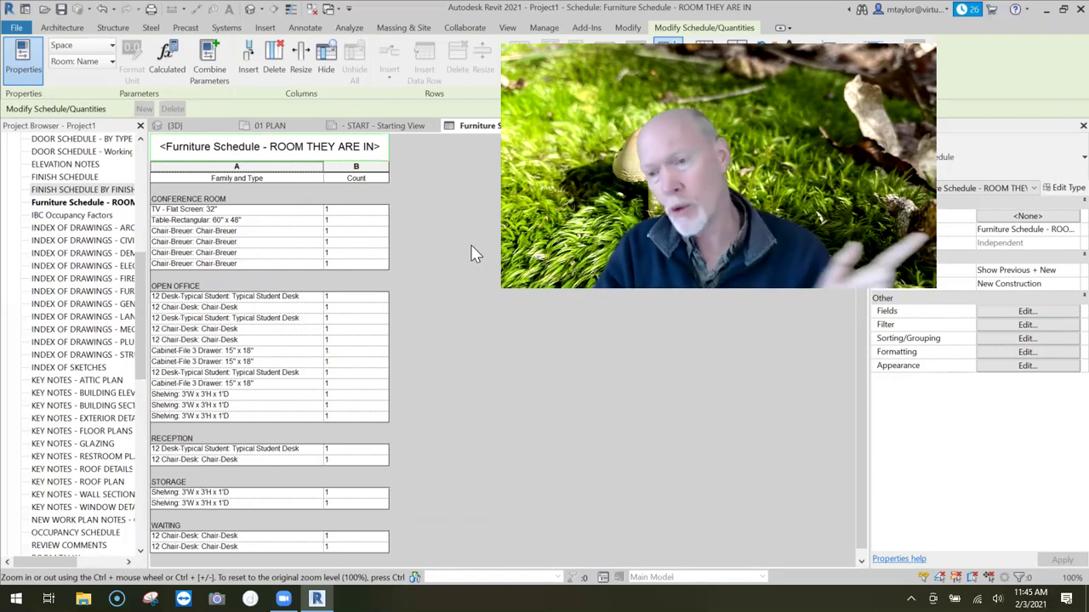
- Uncheck Itemize every instance so rooms total 6, 12, 2, 2 and 2 items
{"action": "left_click", "coordinate": [1027, 338]}
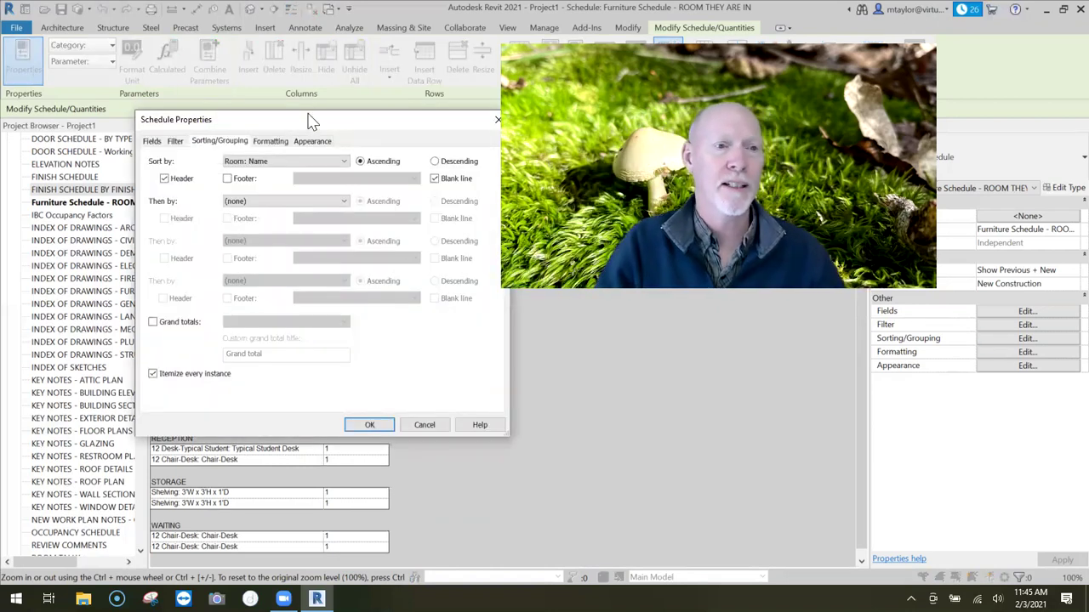
{"action": "left_click_drag", "start_coordinate": [315, 127], "coordinate": [284, 116]}
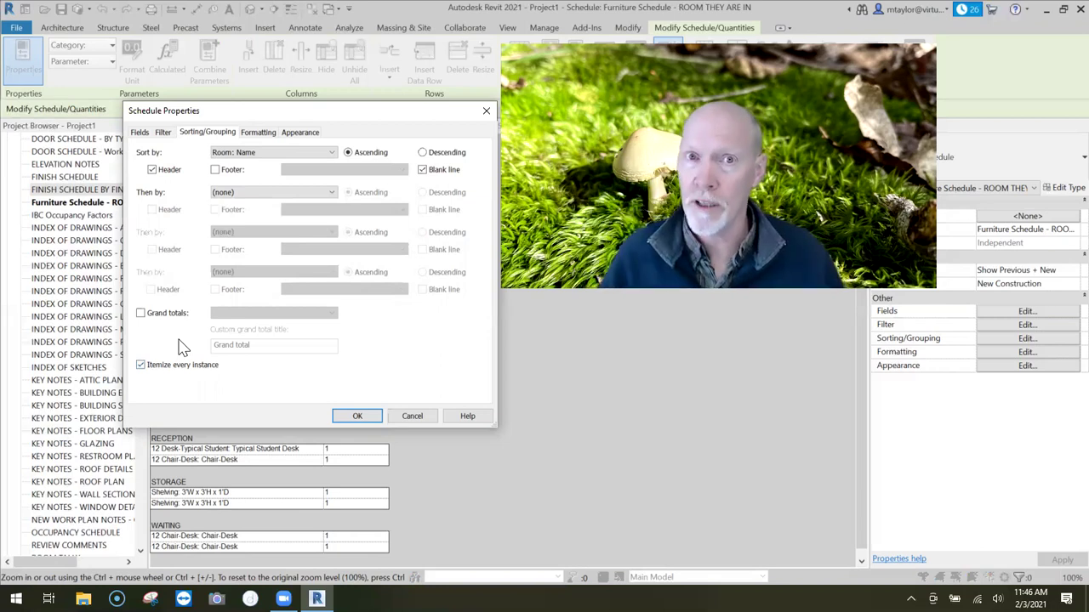
{"action": "left_click", "coordinate": [141, 366]}
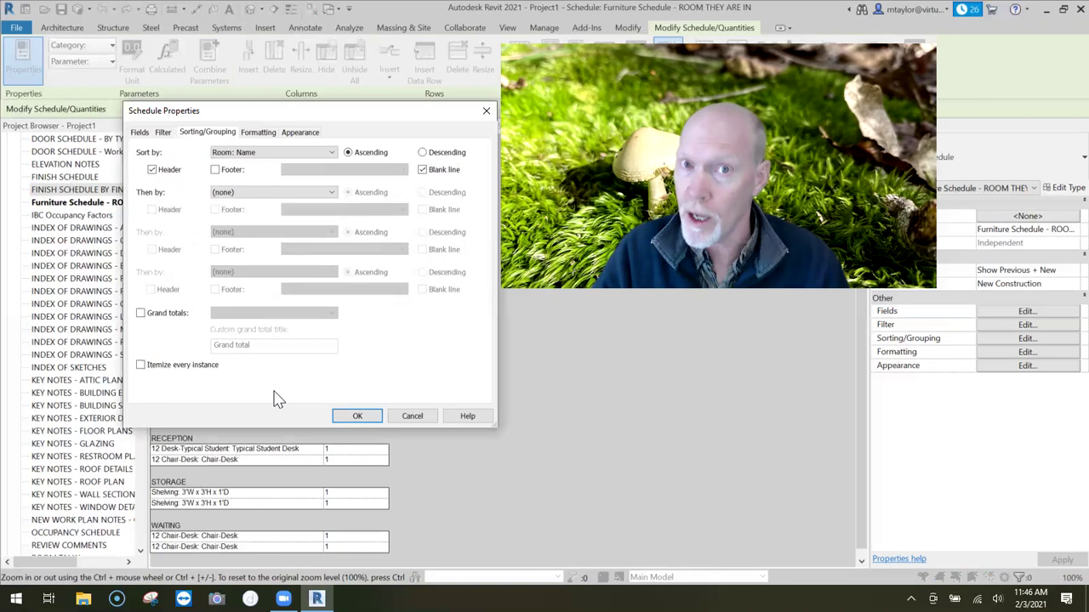
{"action": "left_click", "coordinate": [366, 415]}
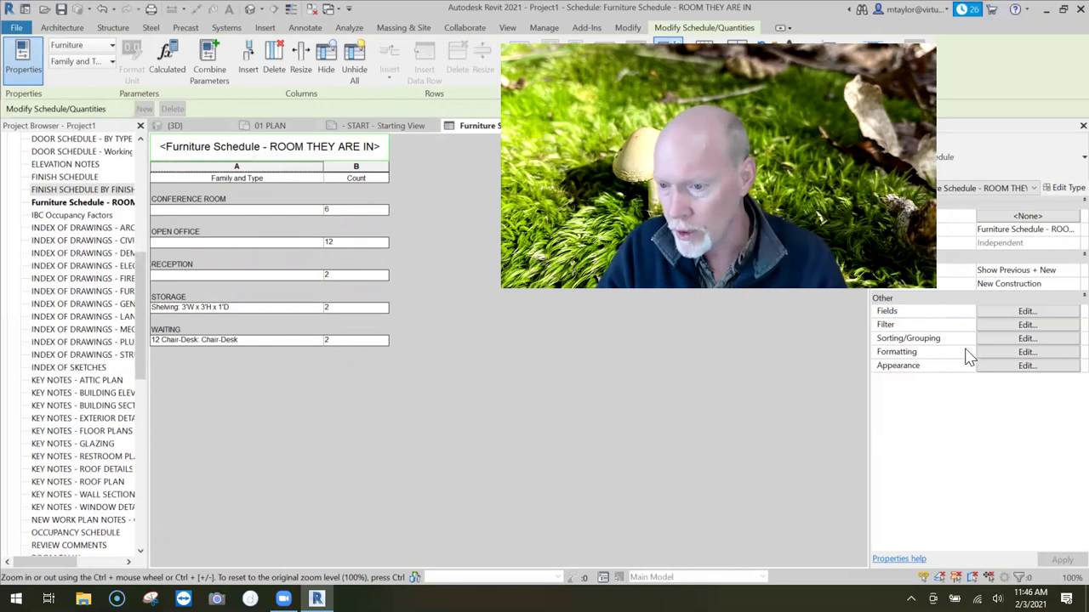
- Add a second sort level, Family and Type ascending, beneath Room: Name in Sorting/Grouping
{"action": "left_click", "coordinate": [1019, 338]}
{"action": "left_click", "coordinate": [993, 341]}
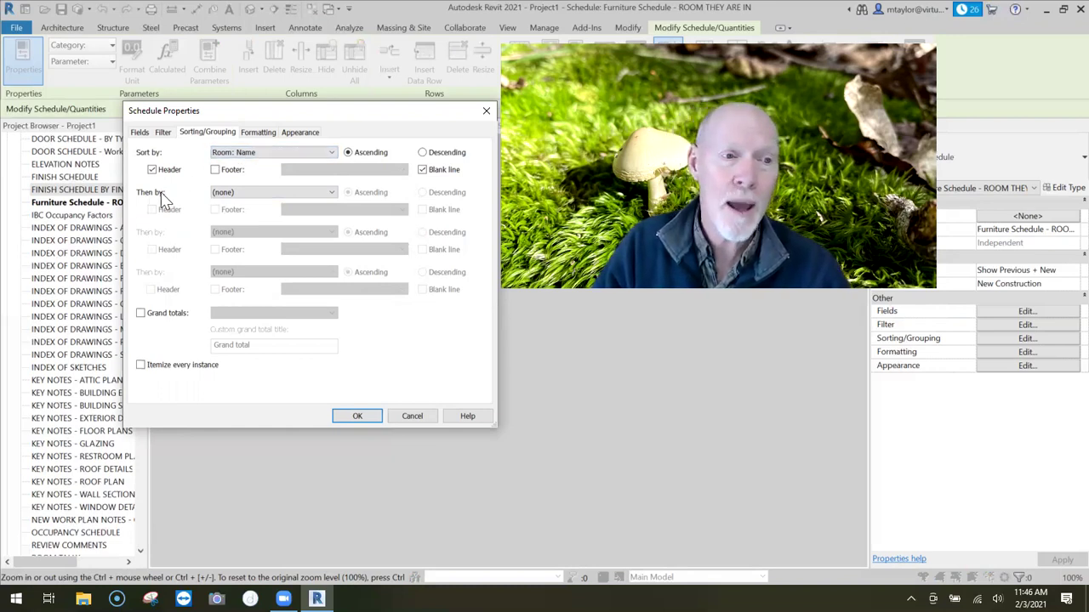
{"action": "left_click", "coordinate": [262, 194]}
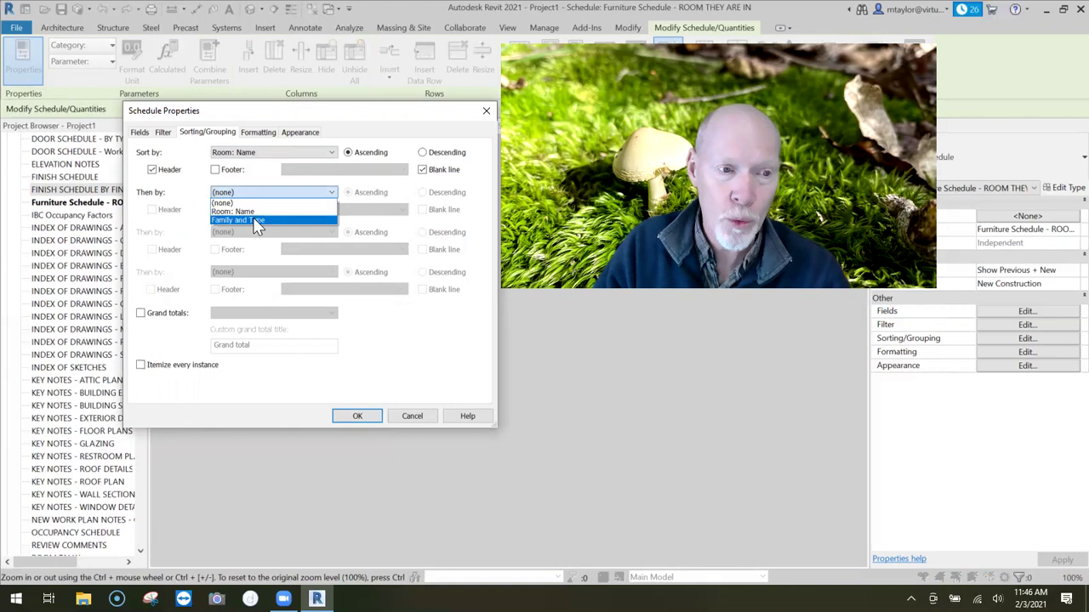
{"action": "left_click", "coordinate": [253, 217]}
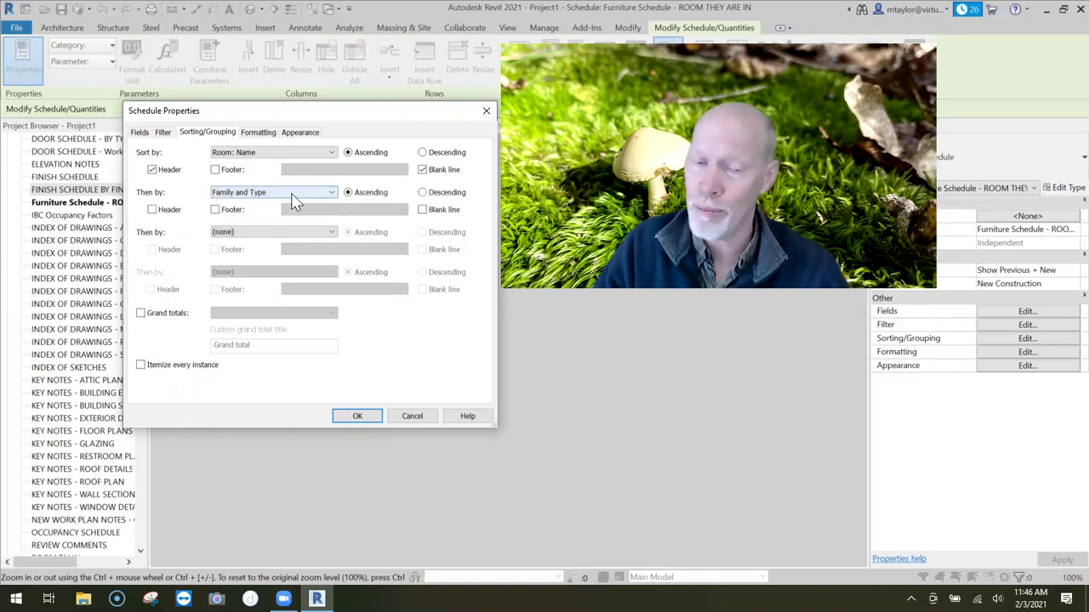
{"action": "left_click", "coordinate": [357, 417]}
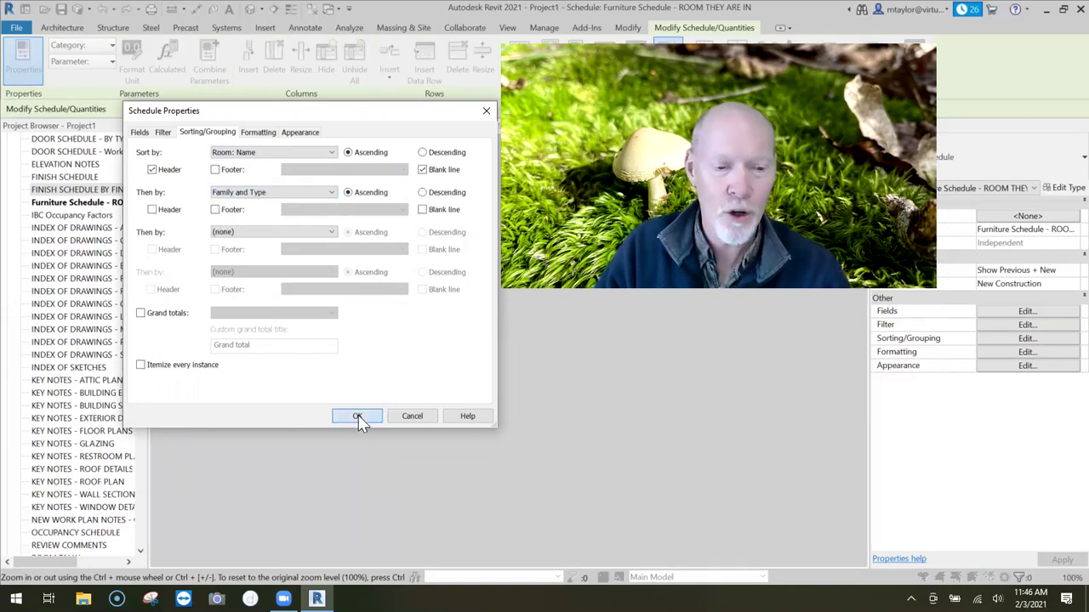